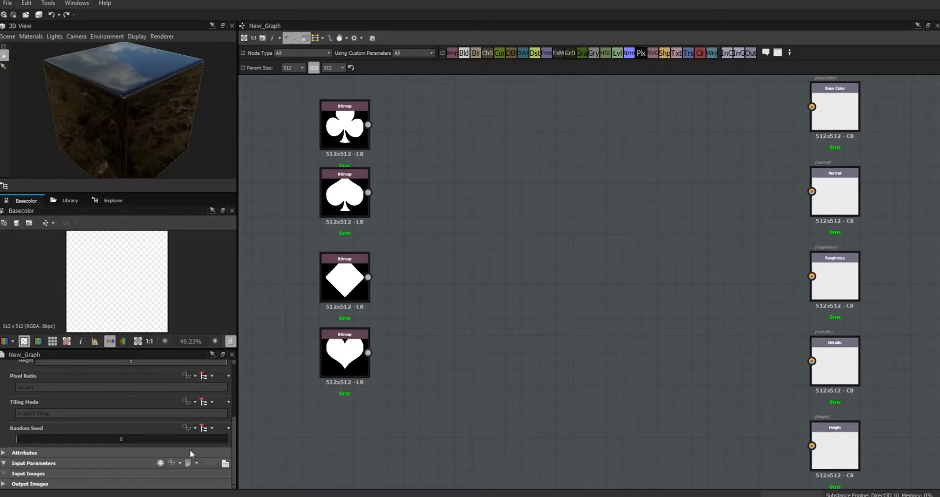
Add an input parameter to the graph and set its identifier to "image".
click(160, 463)
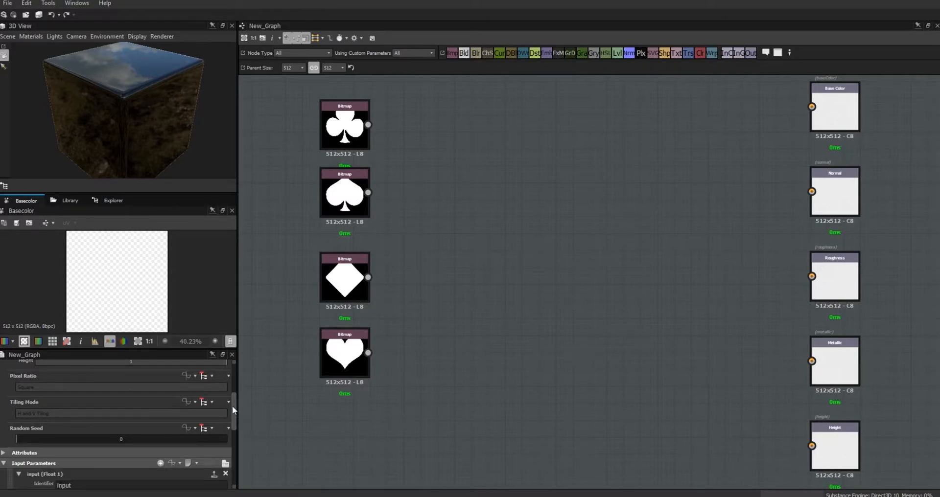
scroll(236, 406, down, 3)
double_click(69, 414)
text(image)
key(Return)
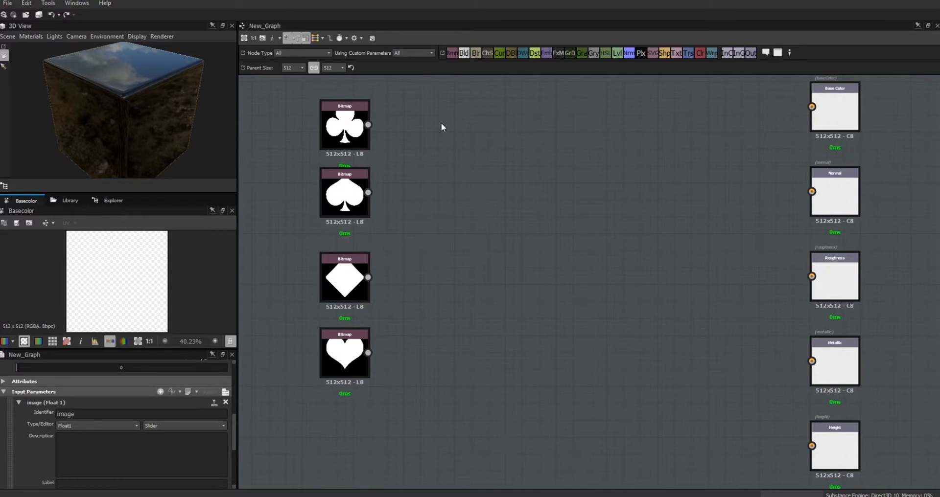
Set the image parameter's type to Float4 and its label to "image".
click(124, 426)
click(115, 495)
drag(233, 426, 232, 437)
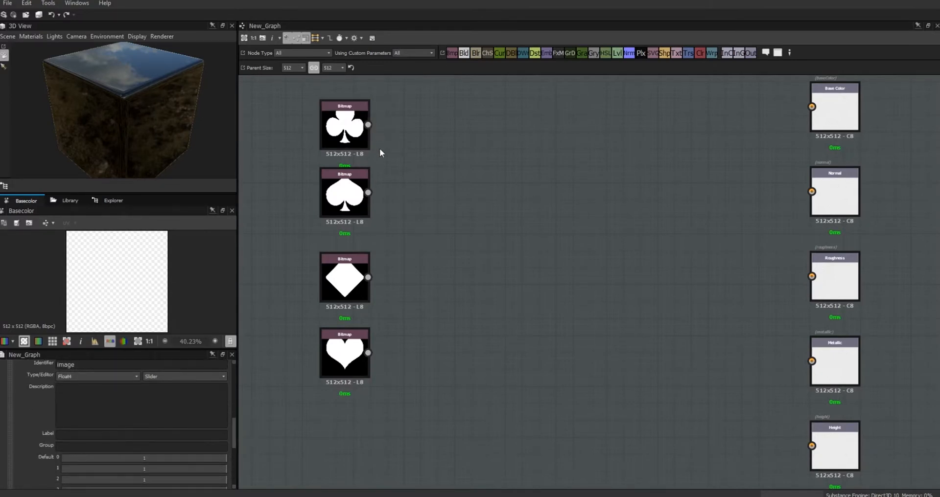
drag(352, 196, 352, 212)
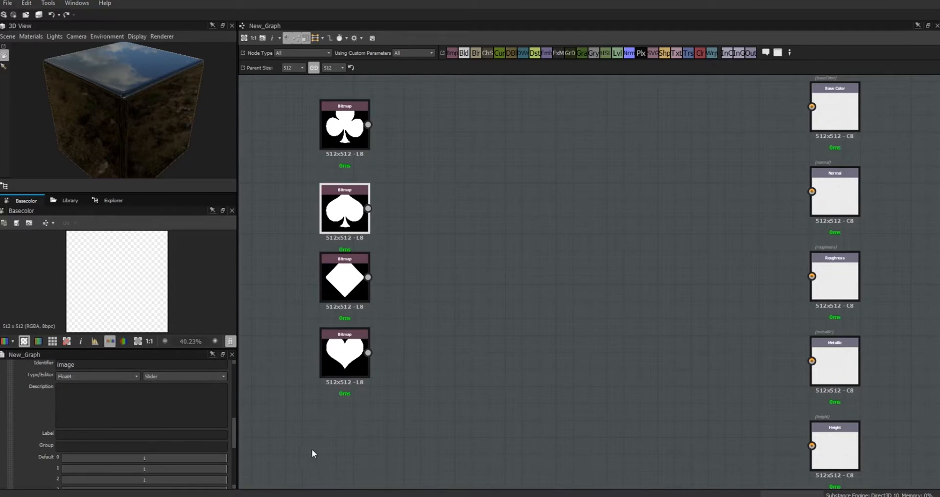
click(109, 434)
text(image)
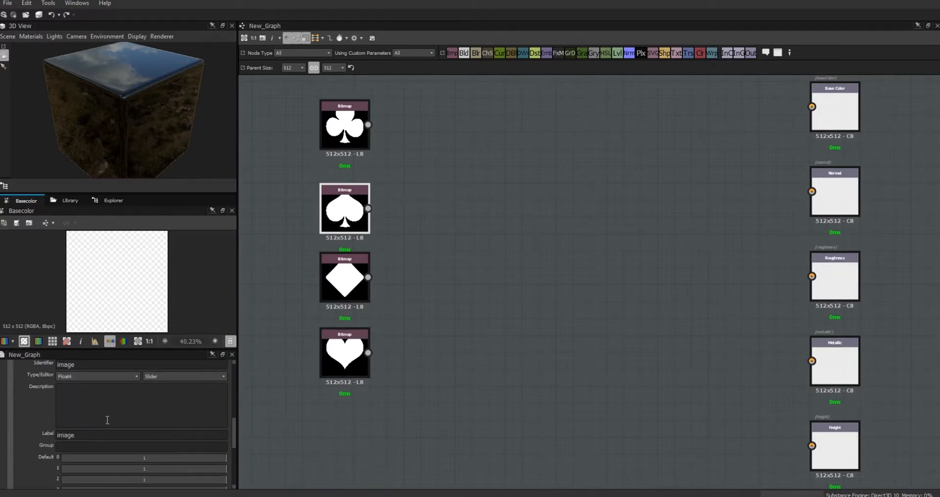
Name the first two components of the image parameter "imageNo" and "hue".
drag(234, 434, 230, 467)
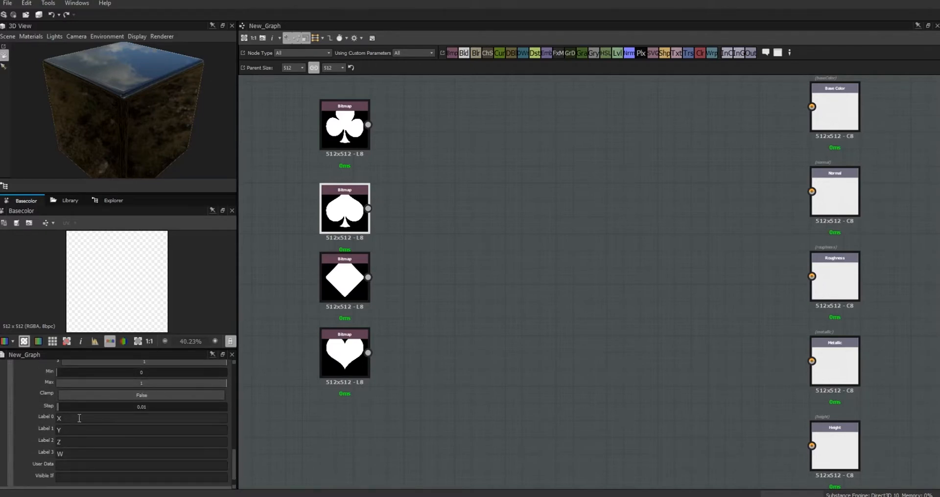
double_click(59, 417)
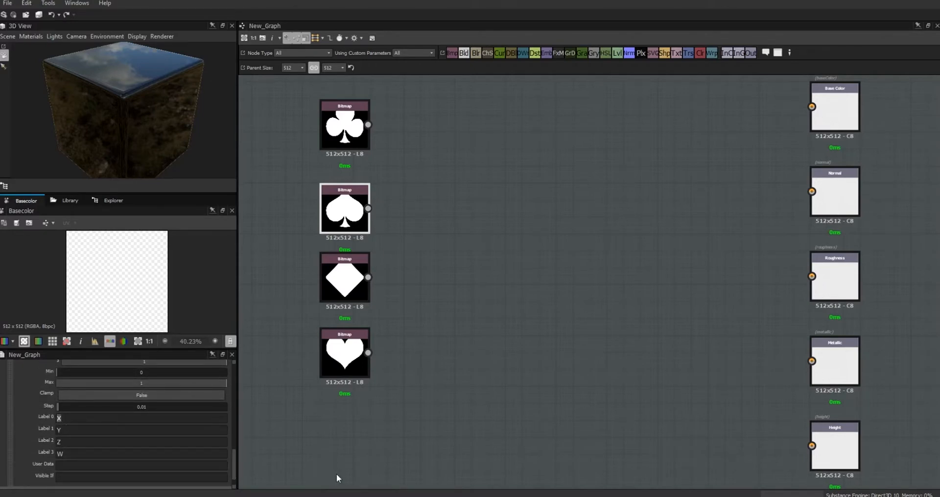
text(imageNo)
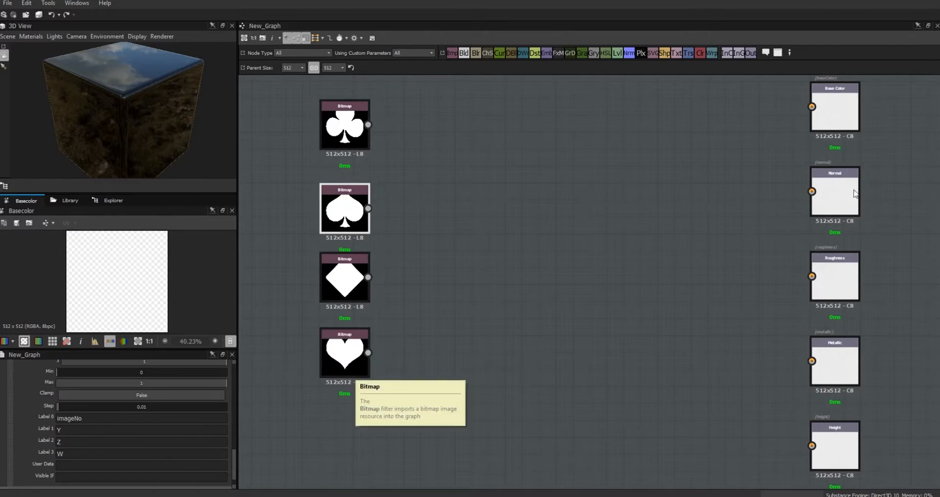
click(93, 433)
drag(53, 430, 50, 431)
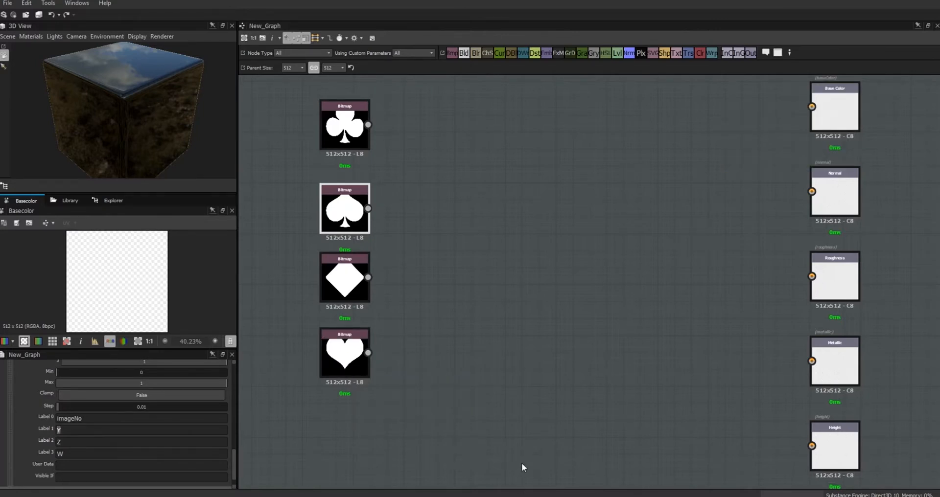
text(hune)
key(BackSpace)
key(BackSpace)
text(e)
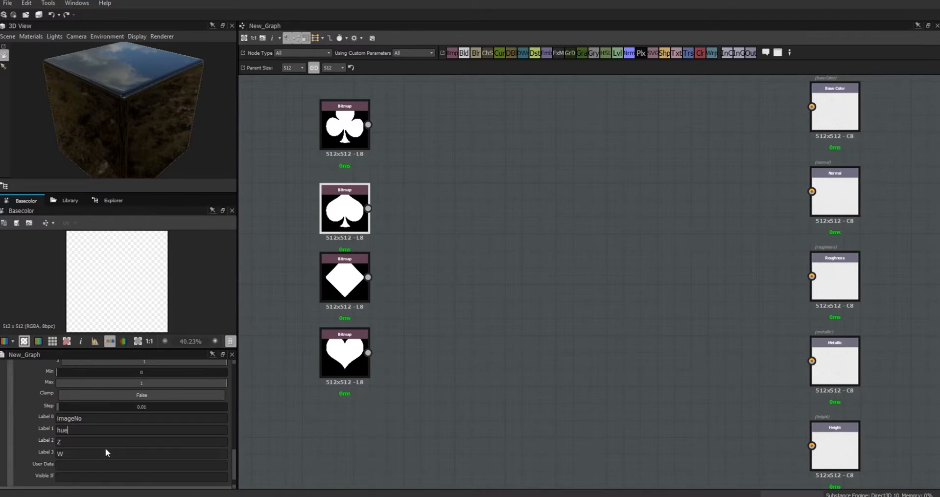
Name the last two components of the image parameter "offset x" and "offset y".
double_click(89, 439)
text(offset x)
key(Tab)
text(offset y)
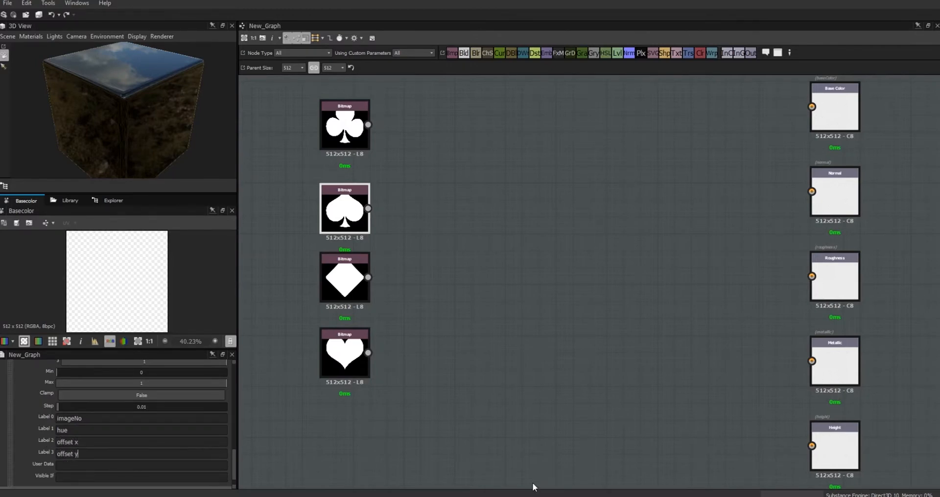
Preview the graph's input parameters to check the four labelled sliders of the image parameter.
drag(235, 459, 239, 416)
click(229, 423)
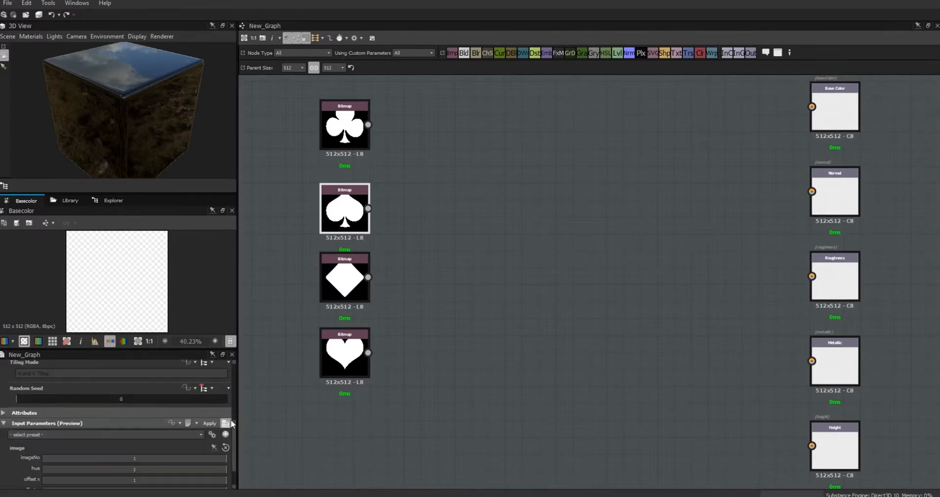
scroll(234, 433, down, 2)
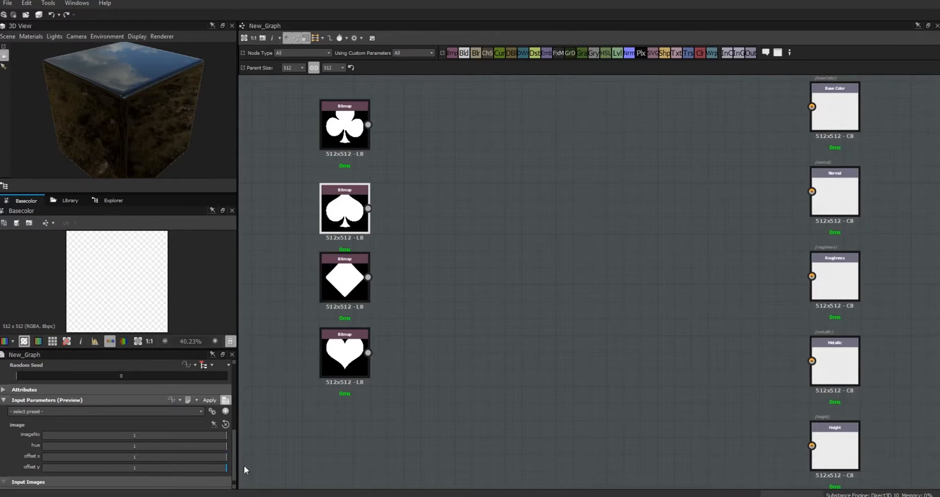
click(537, 190)
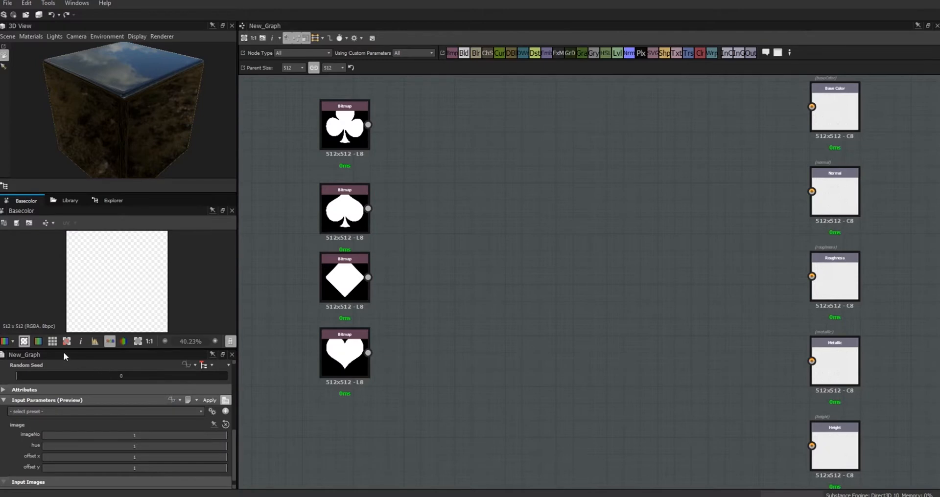
Find the Multi Switch Grayscale node in the library and place it in the graph beside the bitmap nodes.
click(69, 201)
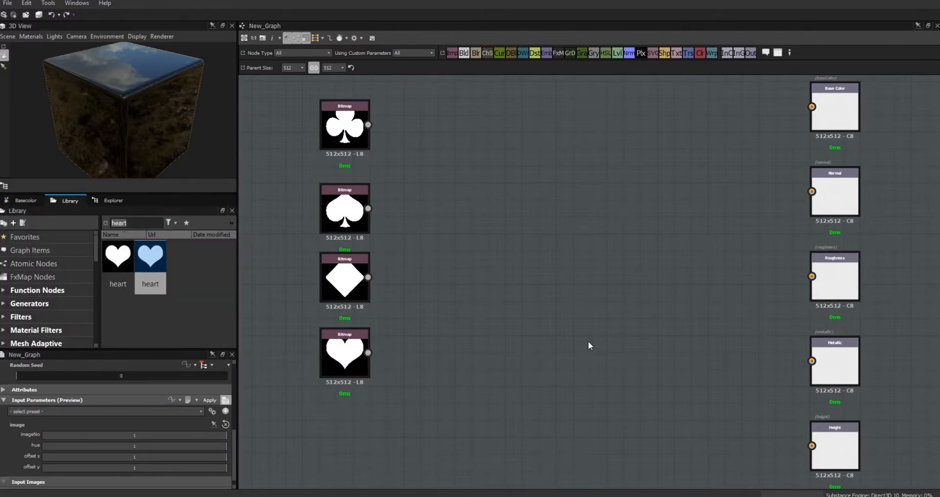
text(switc)
drag(183, 259, 447, 189)
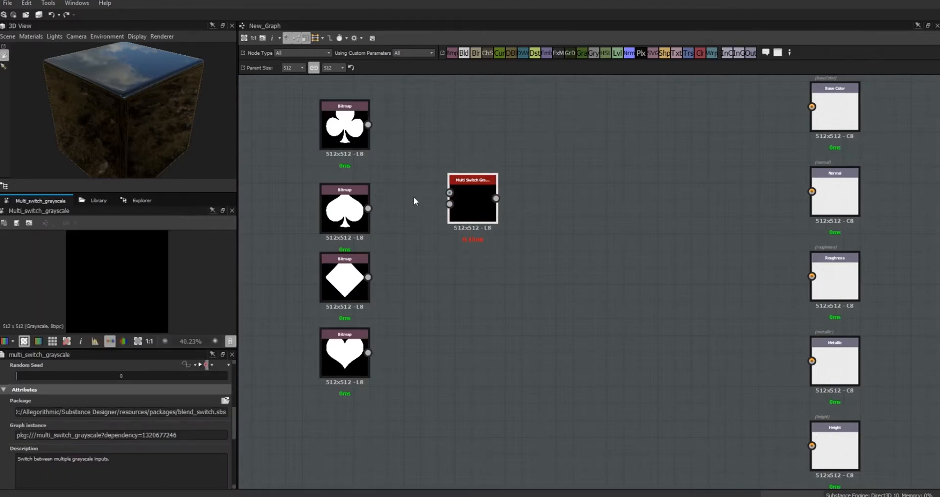
drag(466, 212, 456, 205)
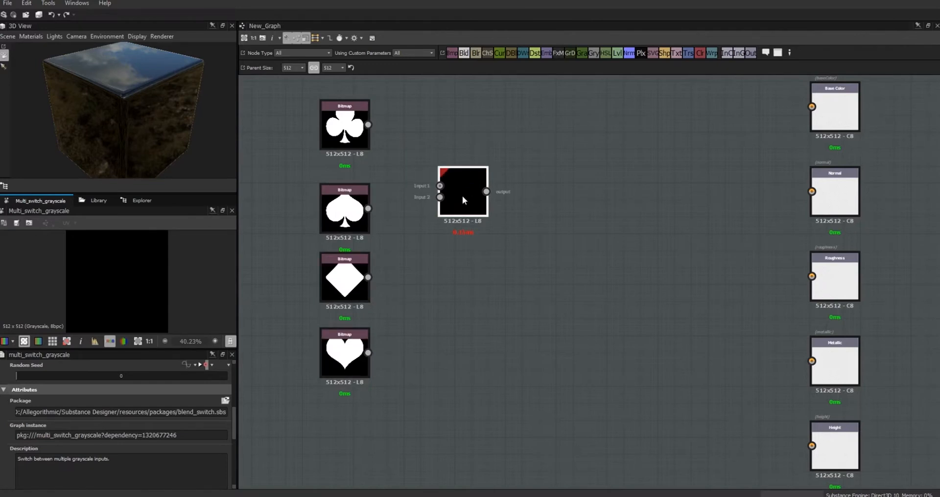
Set the Multi Switch Grayscale node's input number to 4.
drag(235, 418, 241, 484)
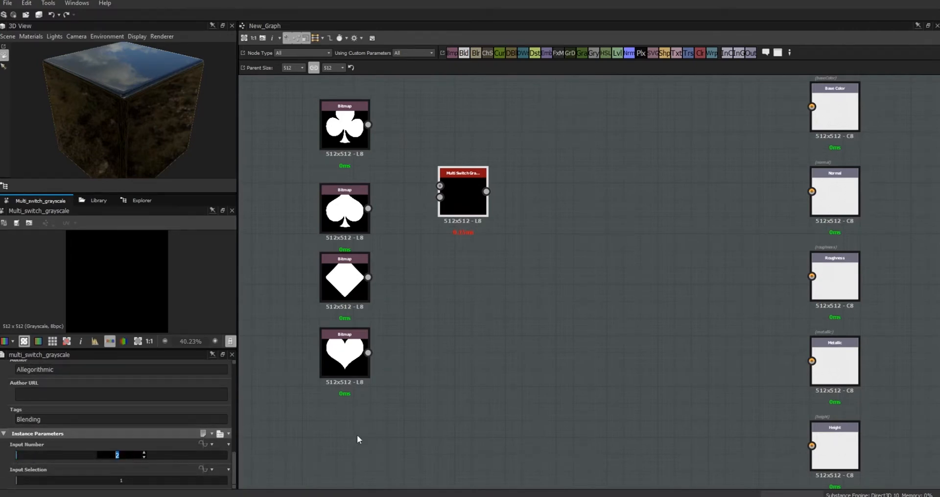
text(4)
key(Return)
Connect the club, spade, diamond and heart bitmaps in order to the multi switch's four inputs and set its input selection to 4.
drag(474, 166, 497, 163)
drag(367, 125, 465, 172)
drag(368, 208, 464, 184)
drag(367, 278, 465, 195)
drag(368, 353, 465, 206)
drag(487, 206, 463, 248)
drag(19, 482, 52, 482)
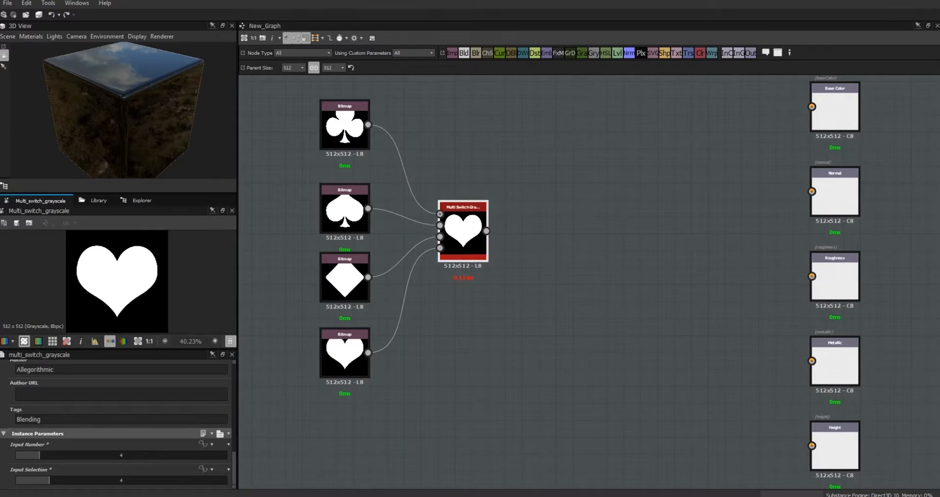
Assign an empty function to the multi switch's Input Selection and open it for editing.
click(204, 471)
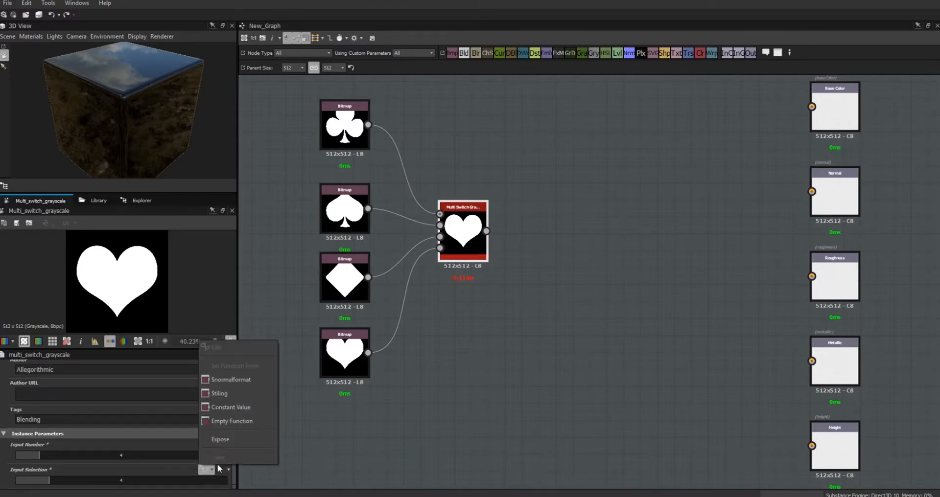
click(219, 426)
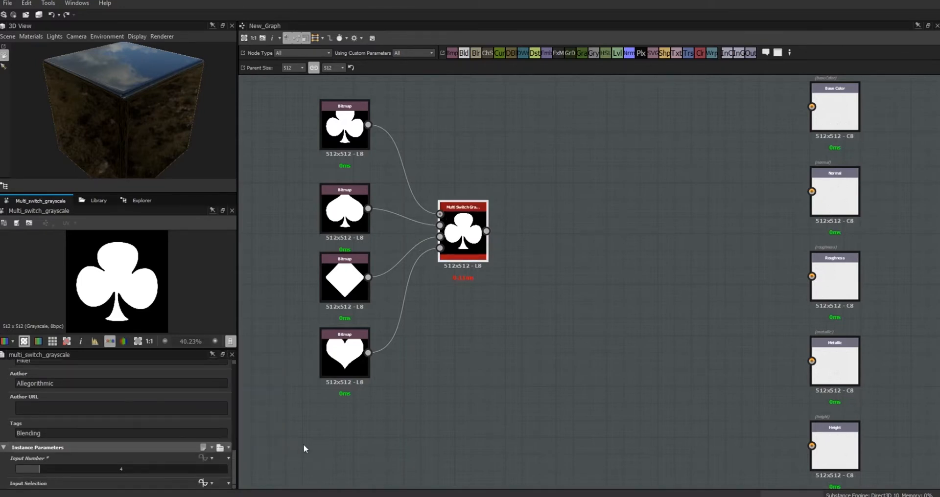
click(203, 483)
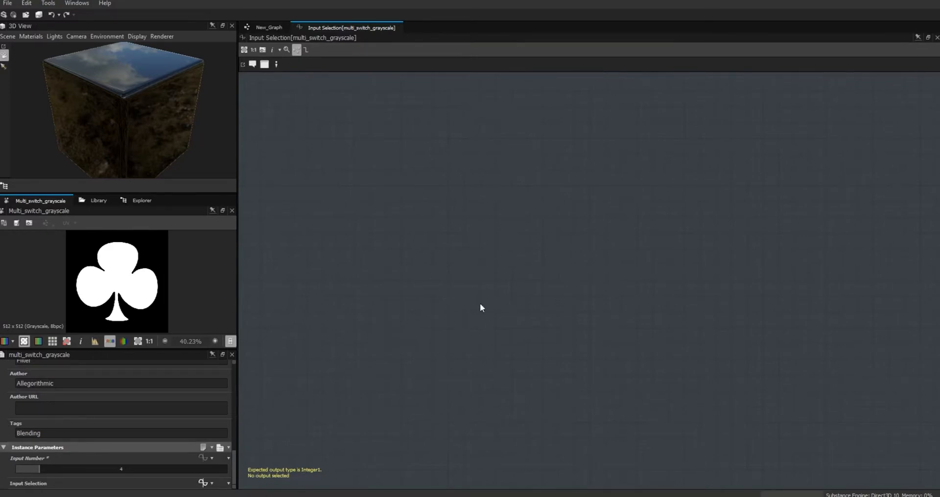
Add a Get Float4 variable node to the function and set its variable to image.
right_click(451, 274)
mouse_move(561, 286)
mouse_move(627, 303)
click(675, 357)
drag(451, 273, 478, 199)
click(223, 376)
click(214, 394)
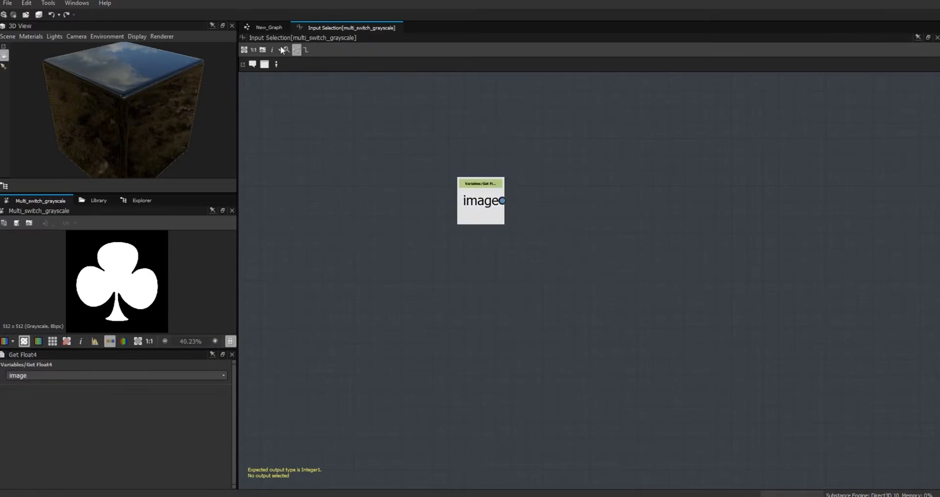
Review the component labels of the image parameter in New_Graph.
click(268, 27)
click(445, 407)
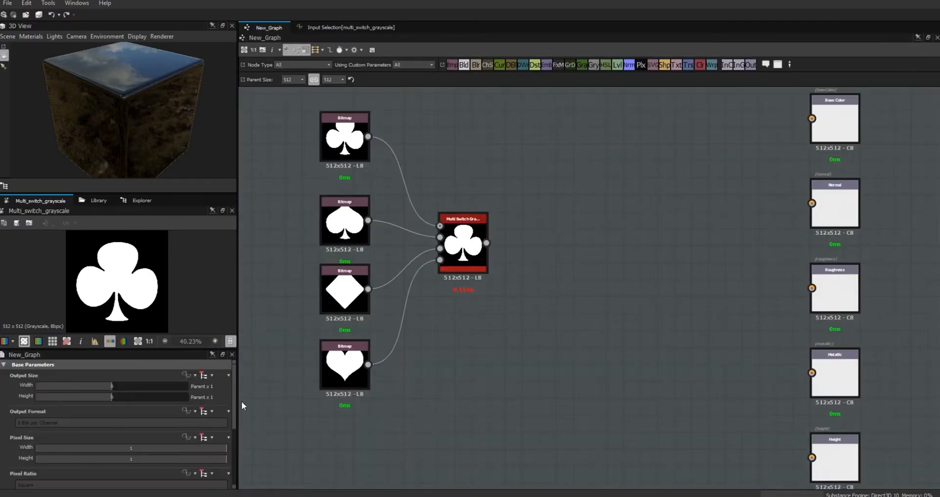
drag(234, 423, 233, 485)
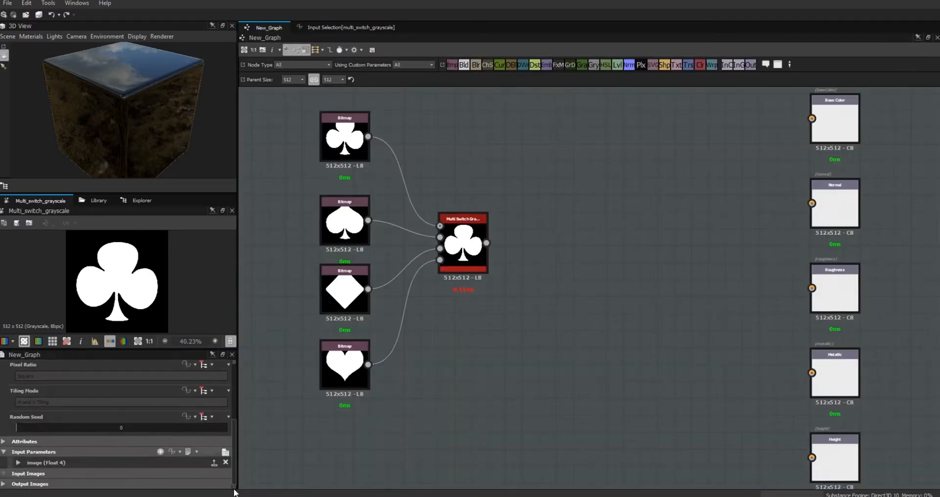
click(17, 463)
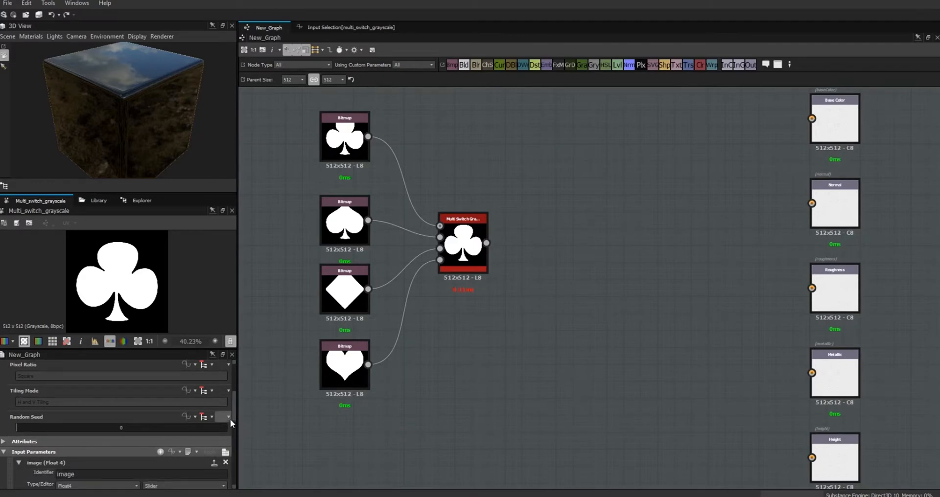
drag(234, 410, 241, 471)
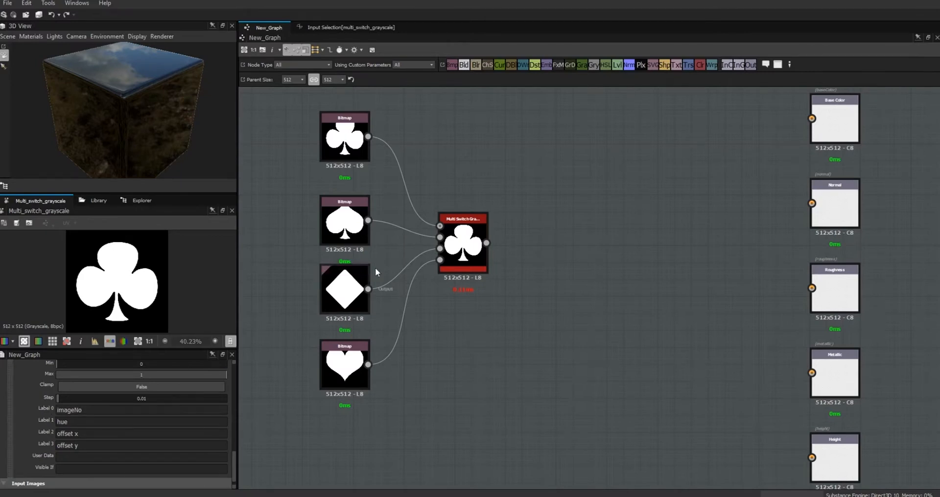
Return to the Input Selection function and add a Swizzle Float1 node to the right of the image node.
click(350, 28)
drag(487, 192, 415, 169)
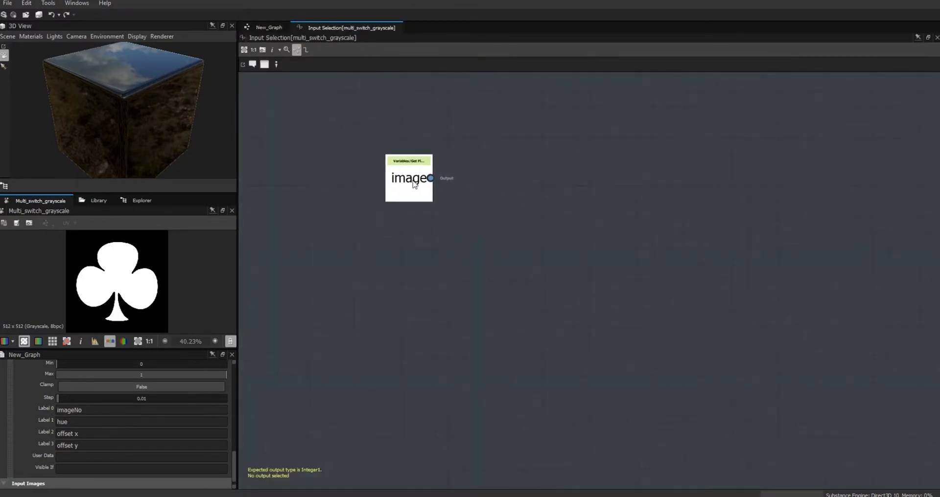
right_click(483, 160)
mouse_move(556, 167)
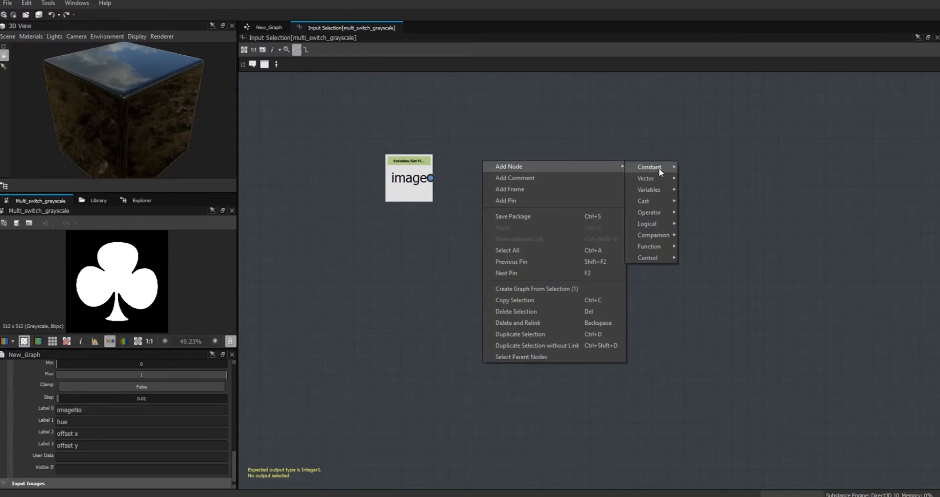
mouse_move(662, 177)
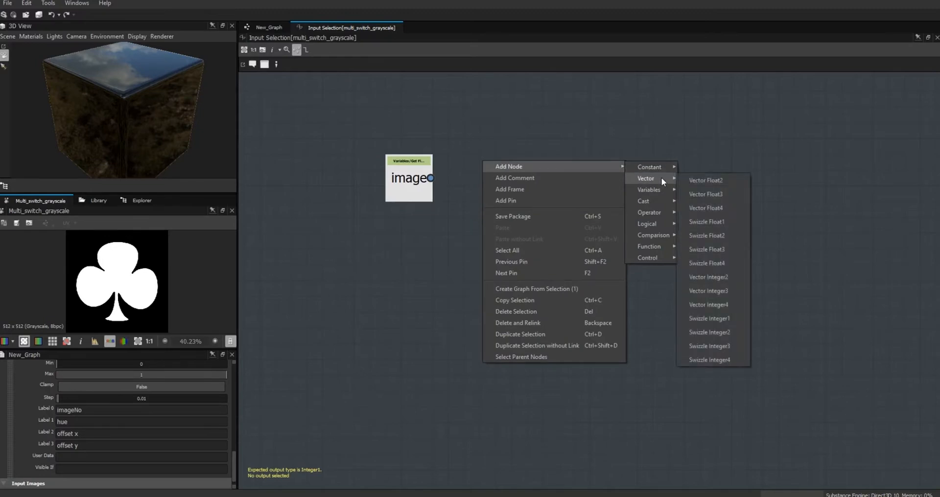
click(720, 222)
drag(489, 176, 533, 179)
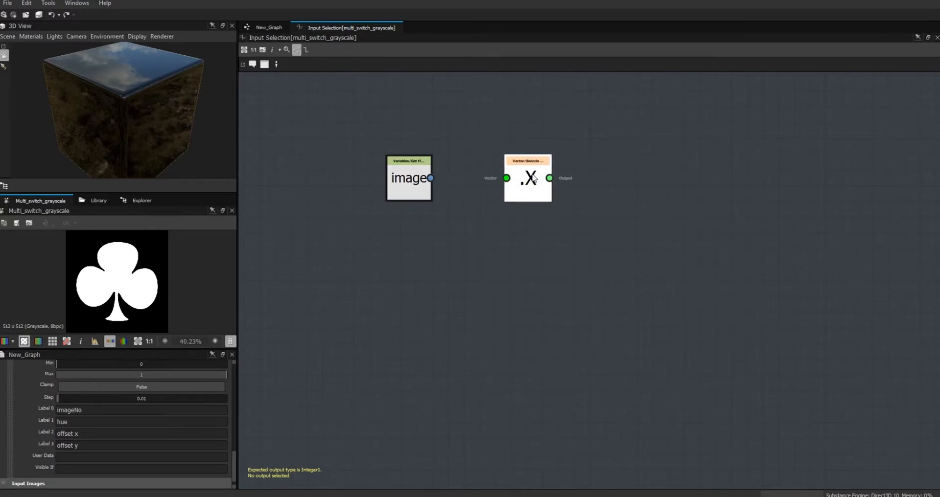
Connect the image node to the Swizzle Float1 node and choose X as the extracted component.
drag(431, 178, 497, 190)
click(510, 184)
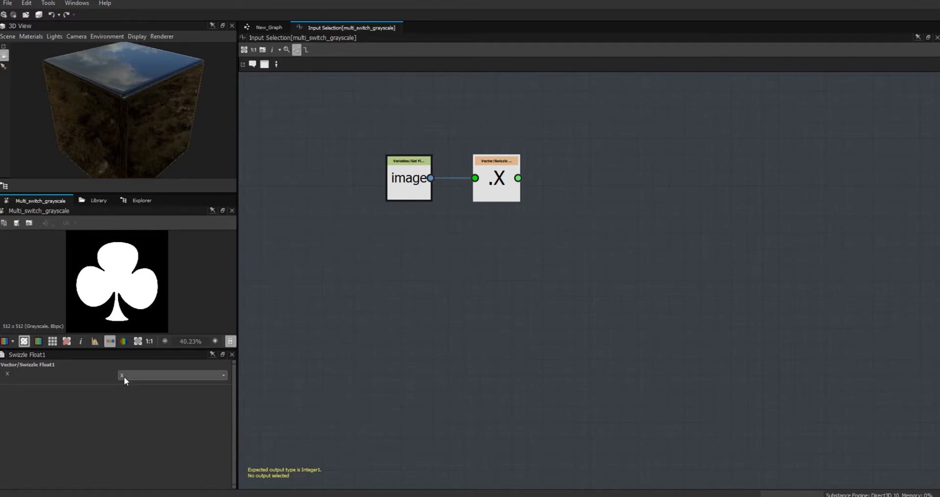
drag(413, 179, 391, 179)
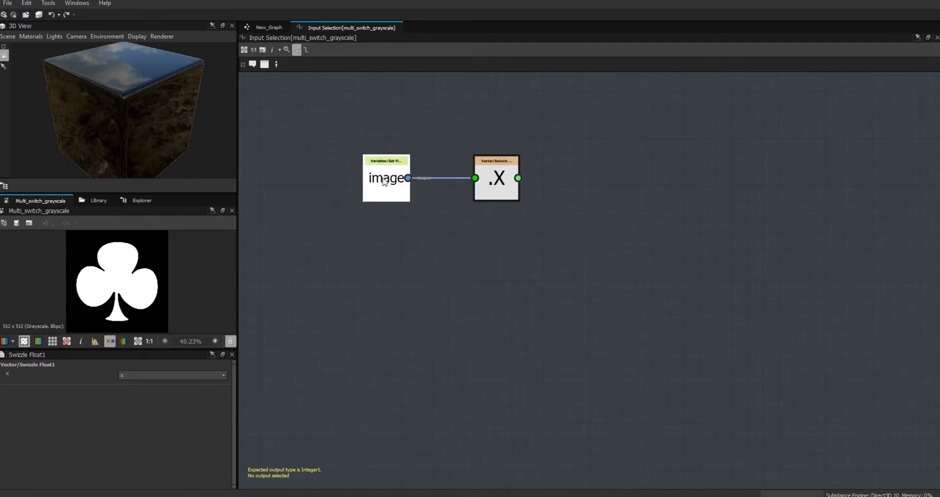
click(223, 375)
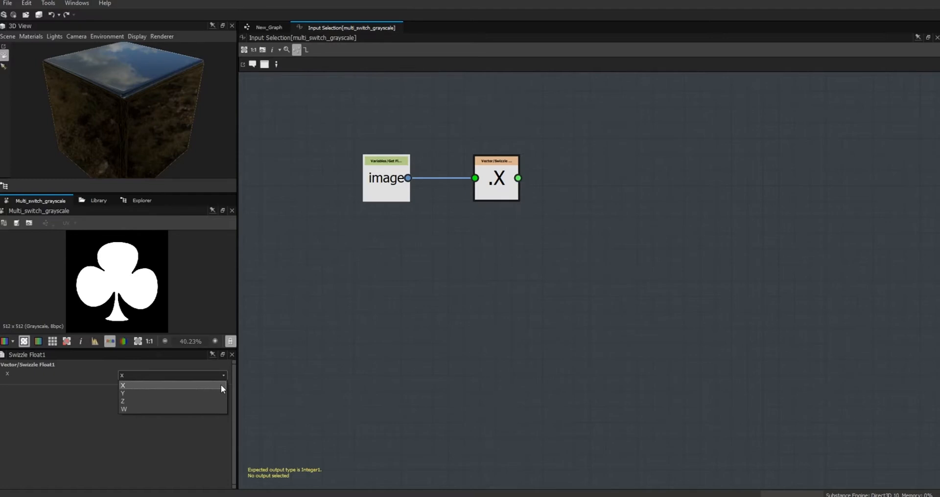
click(222, 385)
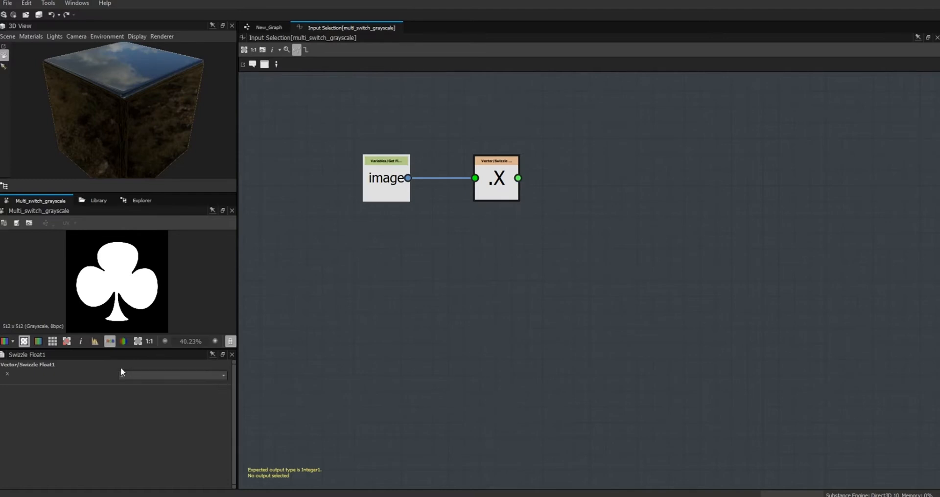
Move the image and Swizzle Float1 nodes closer together and shift both leftward in the function graph.
click(400, 302)
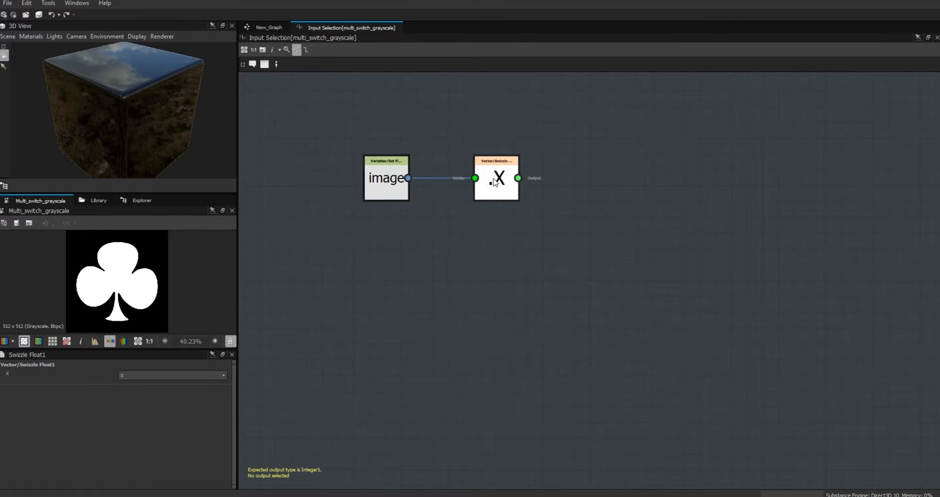
drag(490, 178, 466, 177)
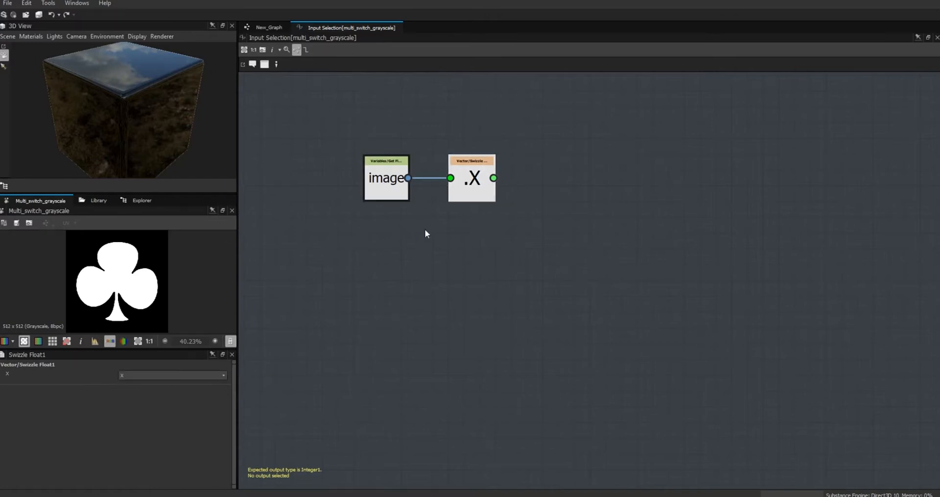
drag(480, 182, 465, 182)
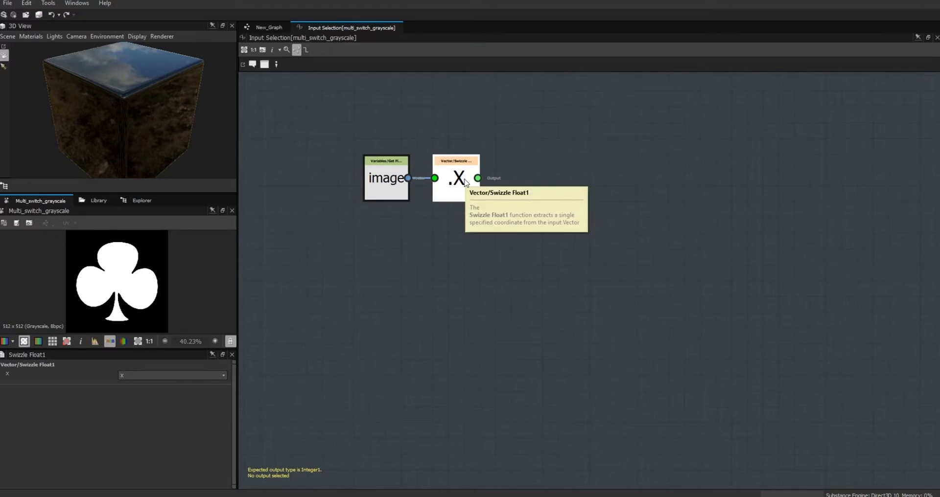
drag(394, 188, 364, 184)
drag(456, 183, 446, 182)
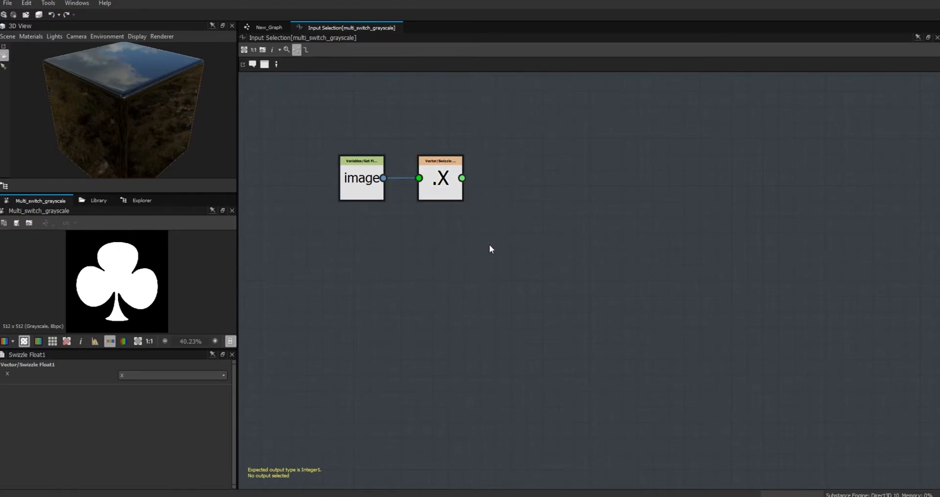
Add a To Integer cast node and align it in the Swizzle Float1 row, leaving a gap for another node between them.
right_click(667, 176)
mouse_move(679, 181)
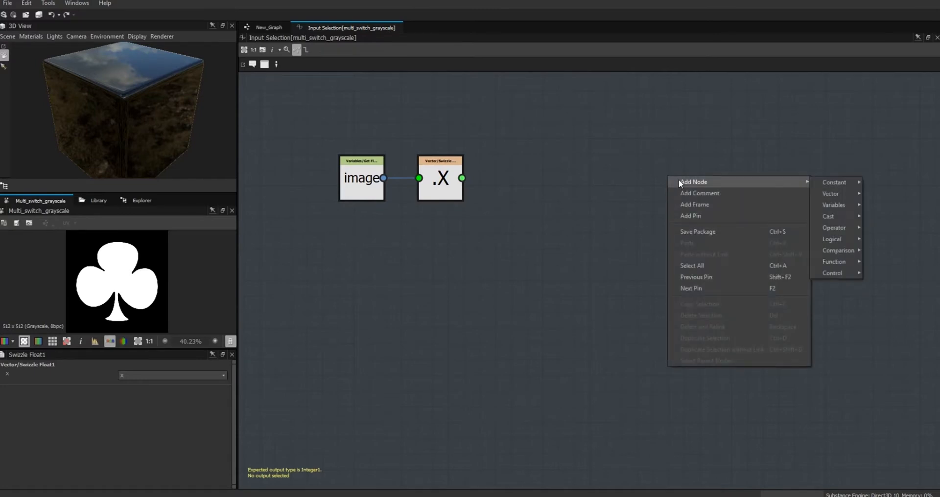
mouse_move(852, 216)
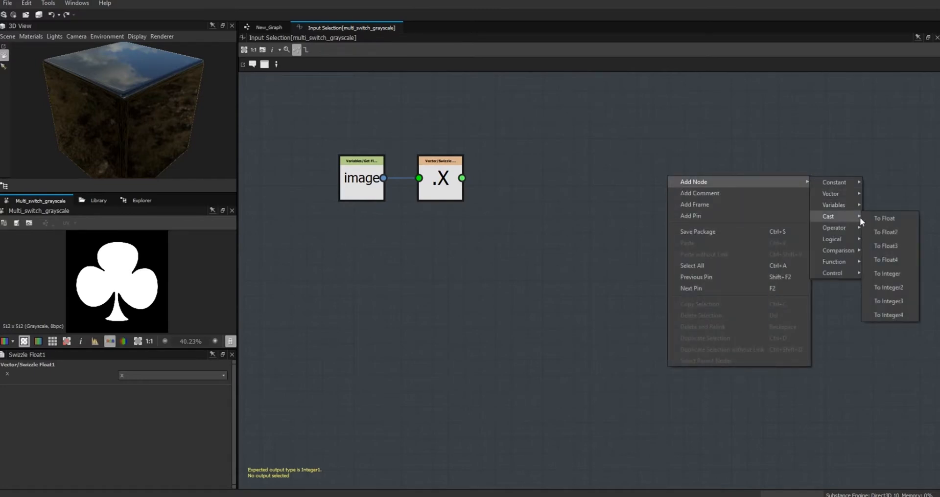
click(898, 274)
mouse_move(675, 200)
mouse_down()
mouse_move(681, 211)
mouse_move(673, 202)
mouse_up()
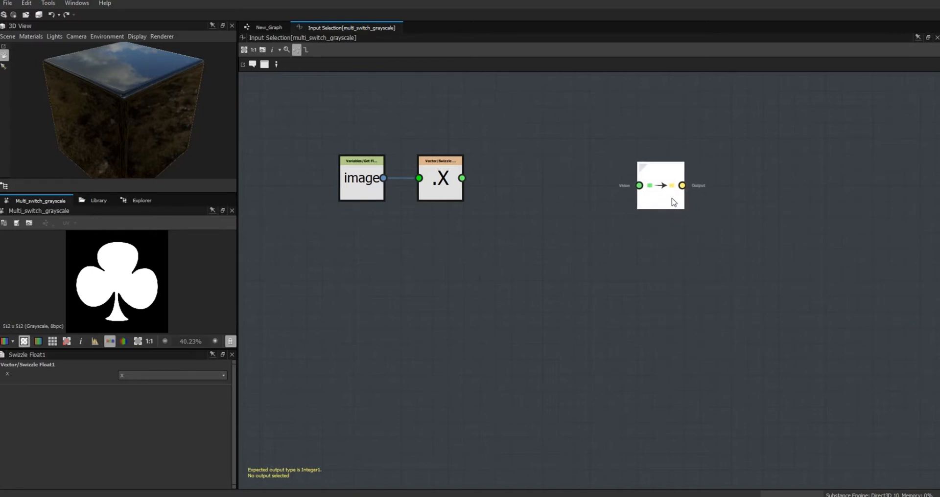
mouse_move(441, 186)
mouse_down()
mouse_move(429, 186)
mouse_move(440, 184)
mouse_up()
drag(662, 196, 670, 188)
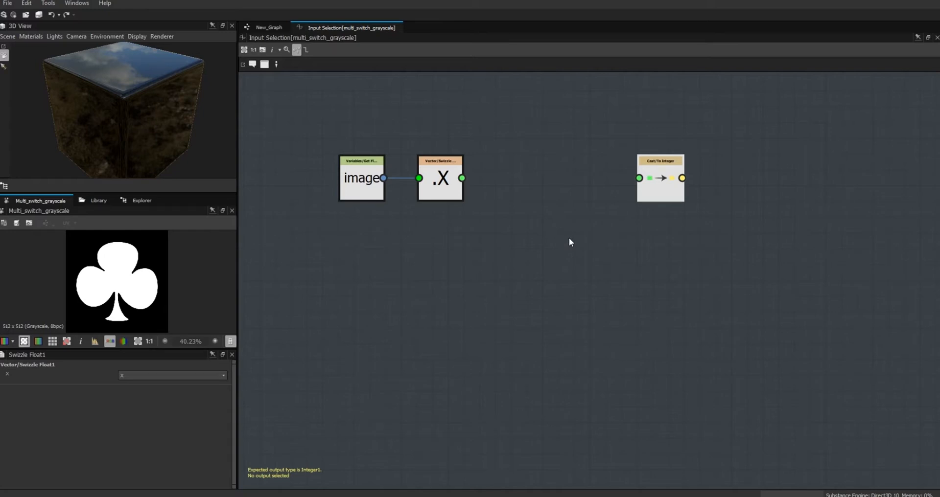
click(656, 178)
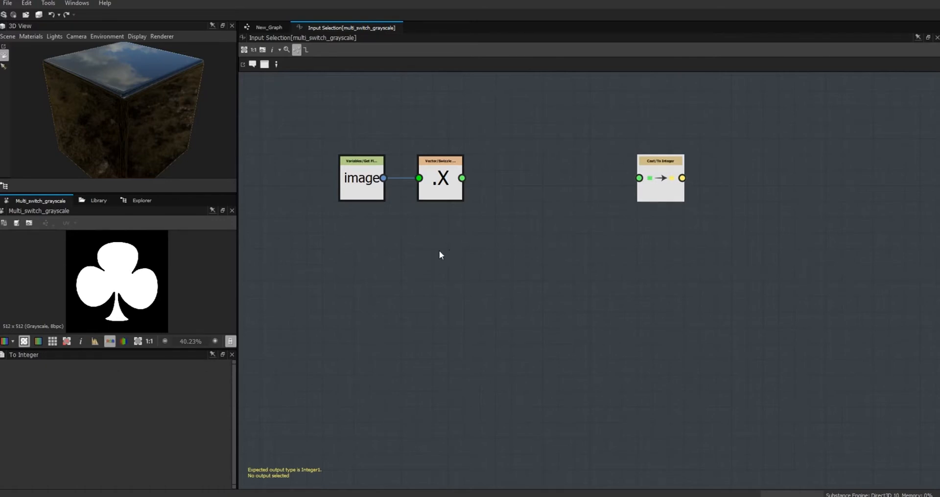
click(446, 185)
drag(666, 183, 618, 188)
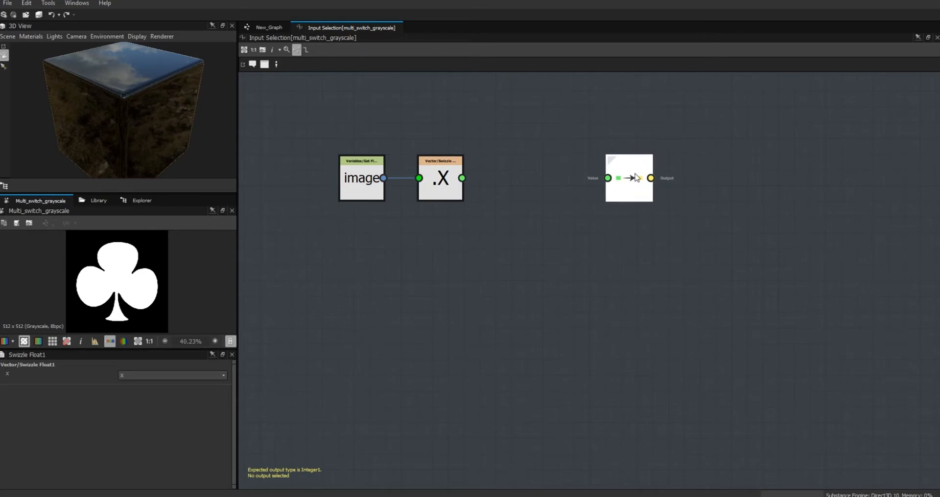
In New_Graph, set the image parameter's maximum to 3 and its first default component to 0.
click(270, 27)
click(446, 390)
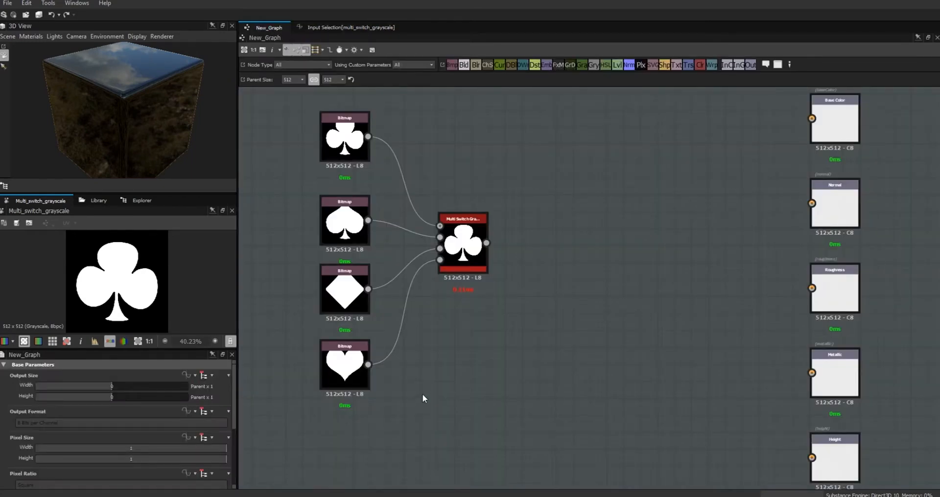
scroll(454, 301, up, 5)
scroll(463, 281, down, 3)
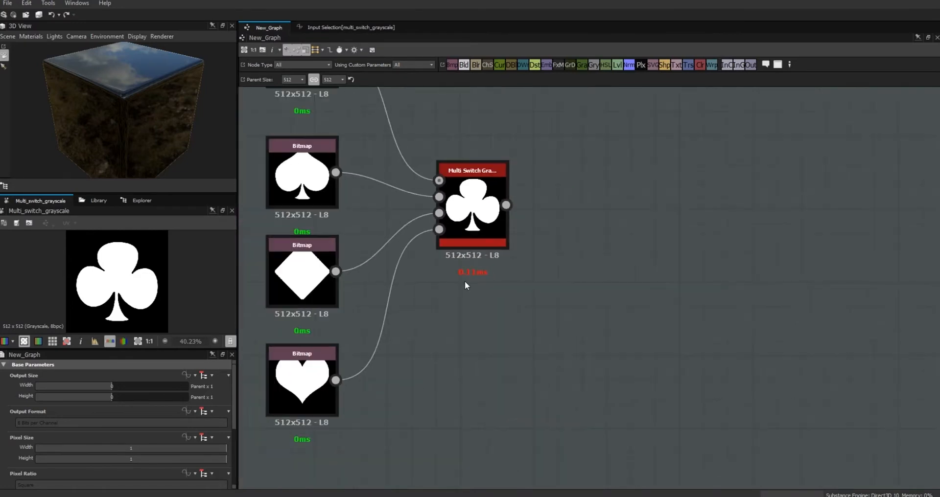
middle_drag(465, 281, 465, 363)
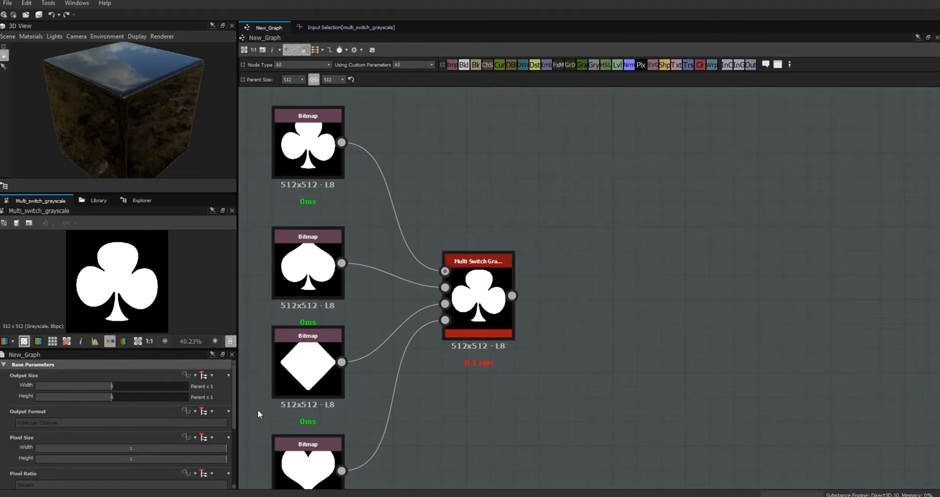
drag(234, 419, 247, 479)
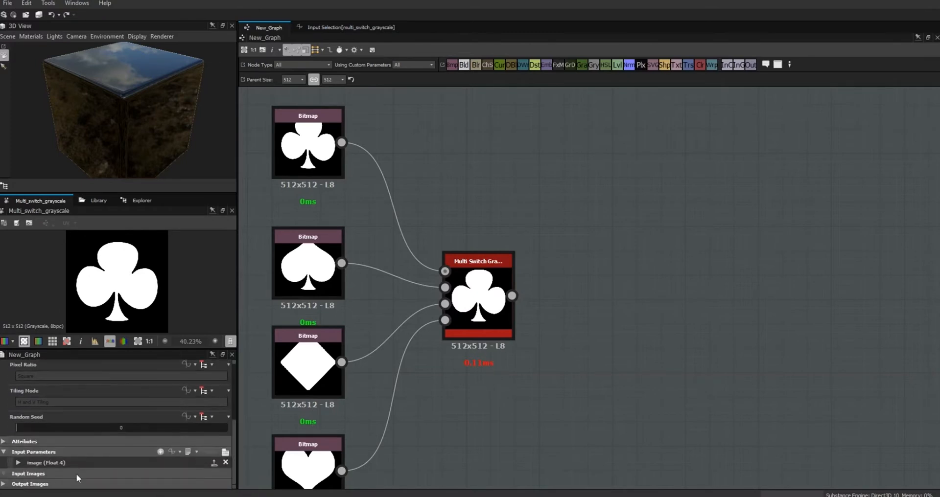
click(19, 463)
drag(232, 408, 234, 454)
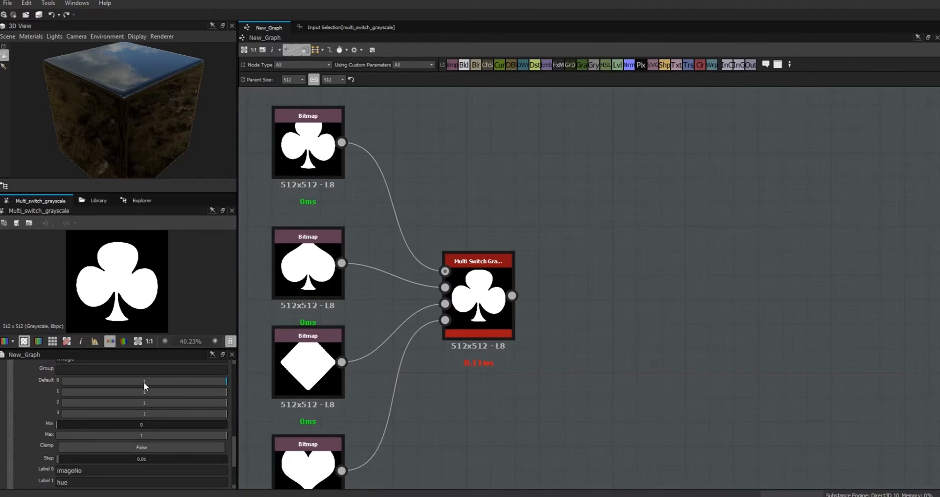
drag(234, 447, 234, 445)
double_click(140, 448)
text(3)
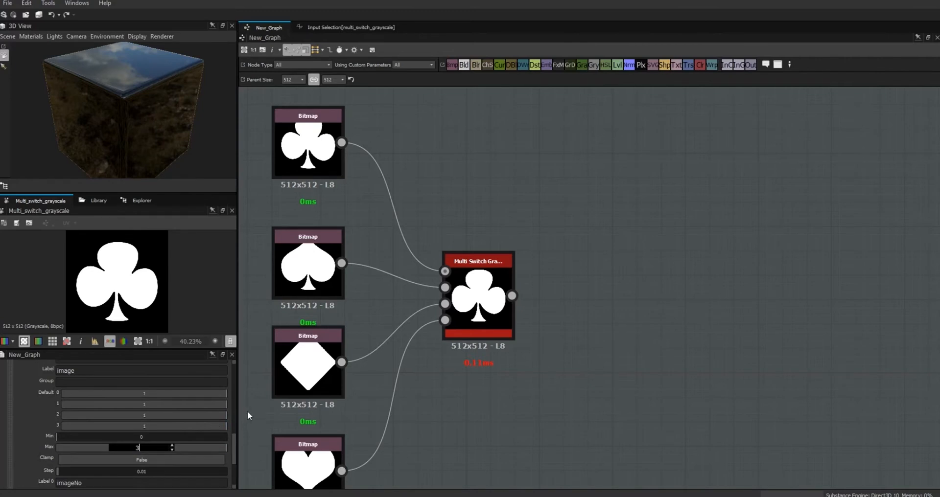
key(Return)
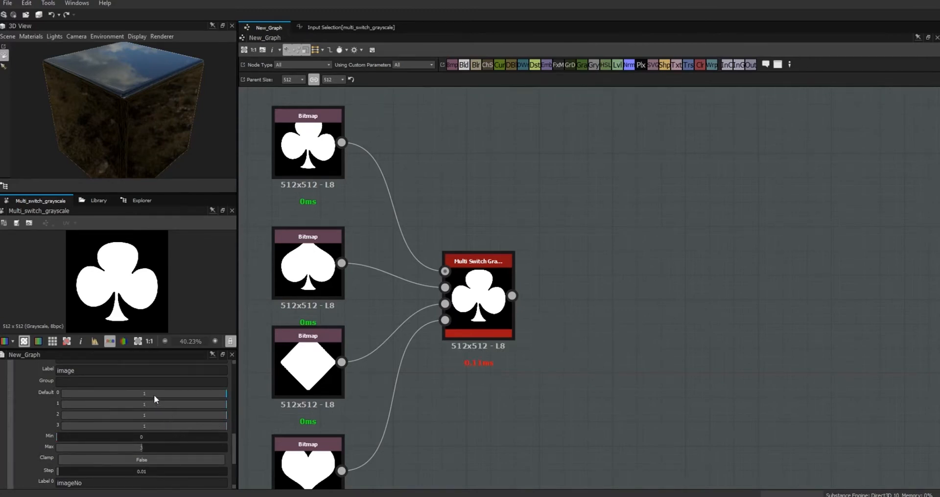
drag(204, 392, 35, 386)
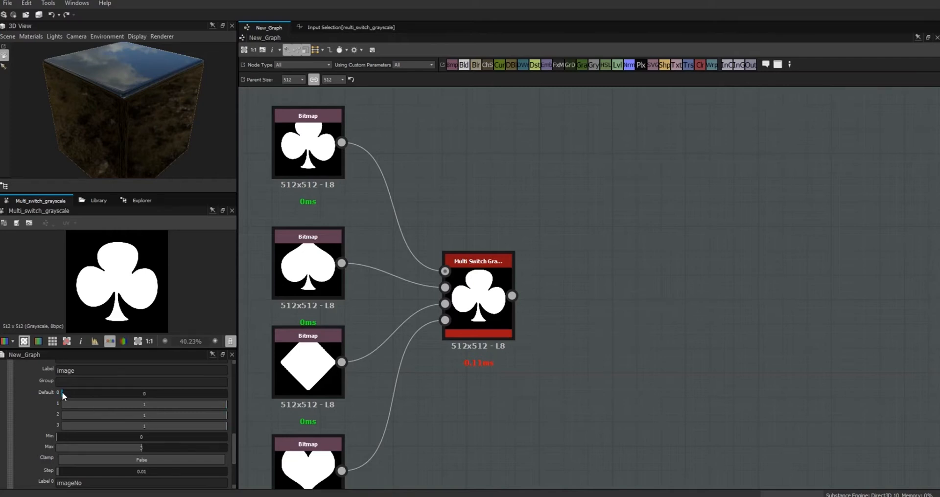
mouse_move(65, 394)
mouse_down()
mouse_move(123, 397)
mouse_move(73, 399)
mouse_up()
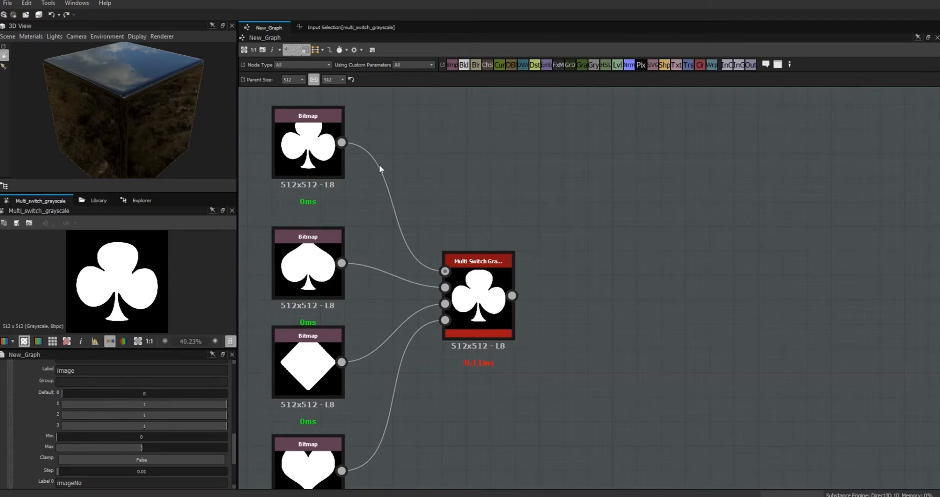
Return to the Input Selection function and add an Add operator node below the gap between Swizzle Float1 and To Integer.
click(326, 28)
right_click(467, 243)
mouse_move(500, 248)
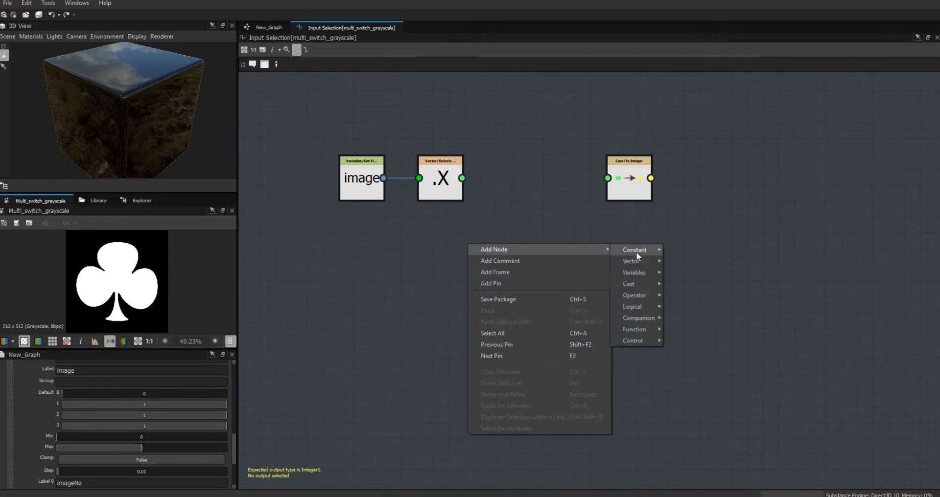
click(678, 297)
drag(492, 243, 560, 245)
Create a Float constant of 1 and connect it and the Swizzle Float1 node to the Add node's inputs.
right_click(450, 314)
mouse_move(502, 116)
mouse_move(622, 117)
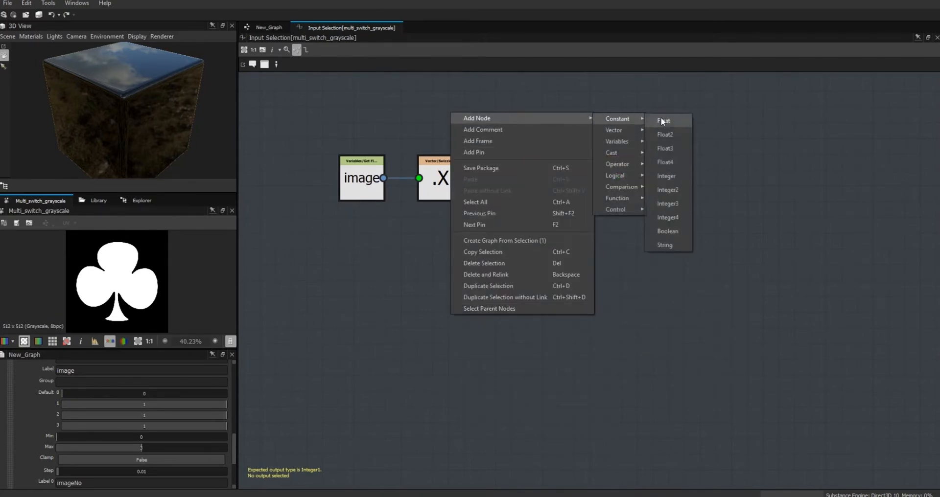
click(670, 219)
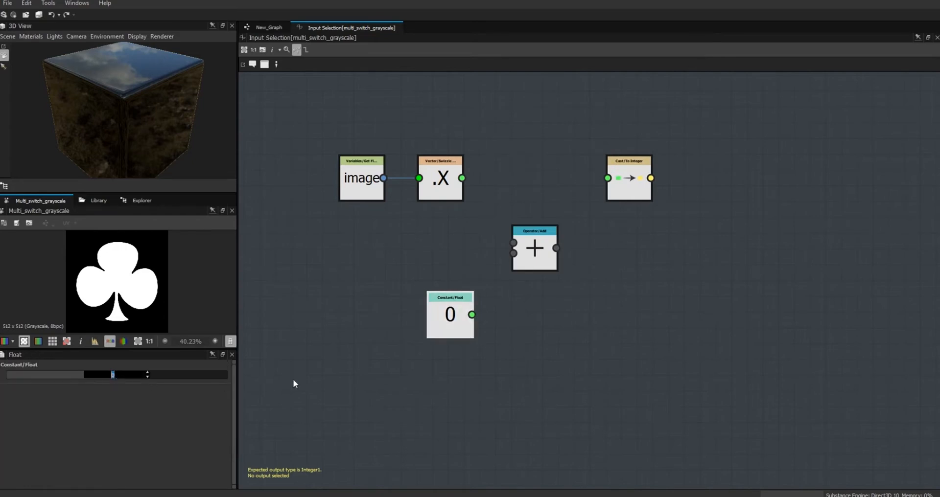
text(1)
key(Return)
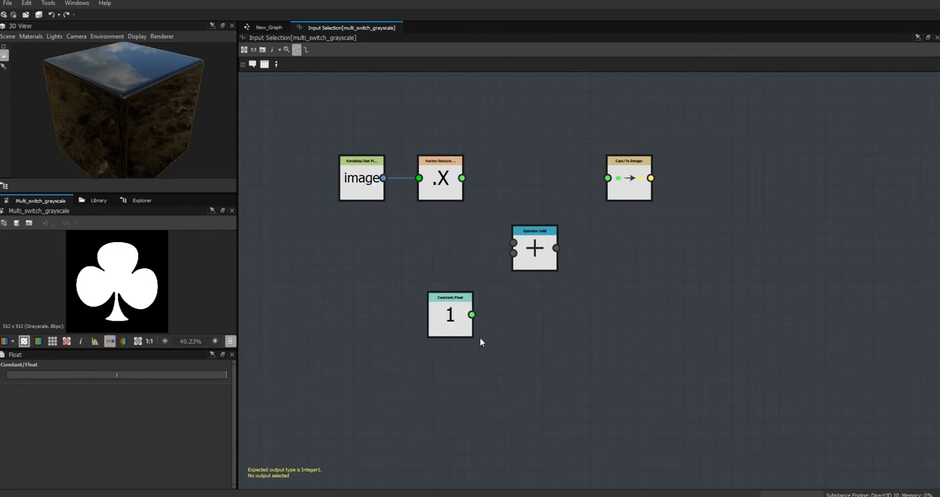
drag(472, 315, 531, 209)
drag(435, 333, 425, 300)
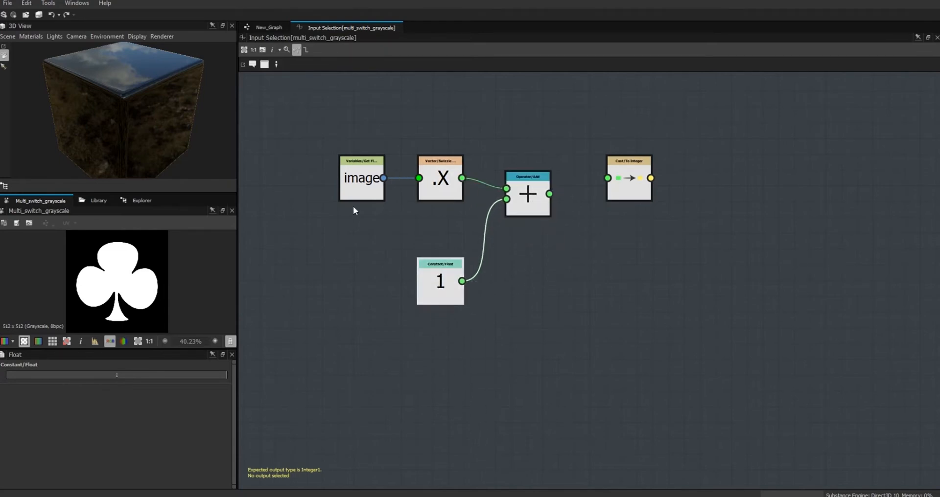
Connect the Add node to To Integer, align it in the row, and set To Integer as the function's output node.
drag(549, 194, 607, 179)
click(543, 186)
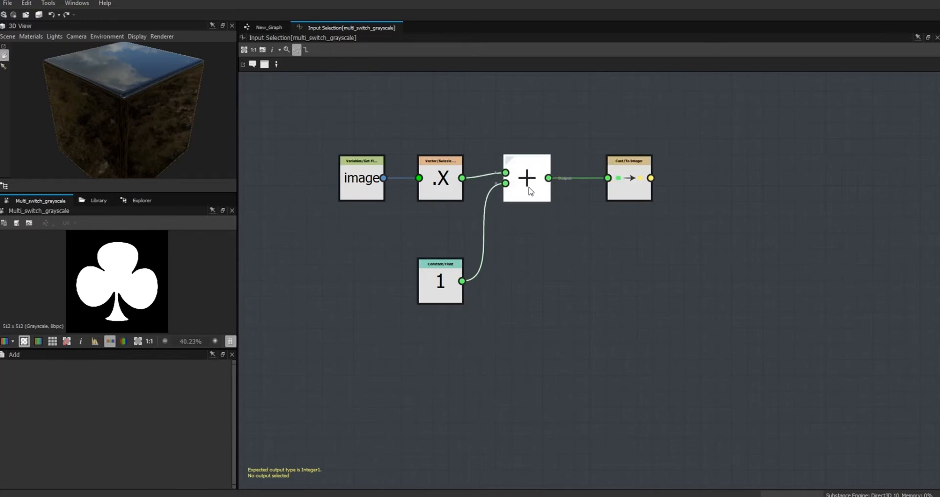
drag(535, 194, 550, 194)
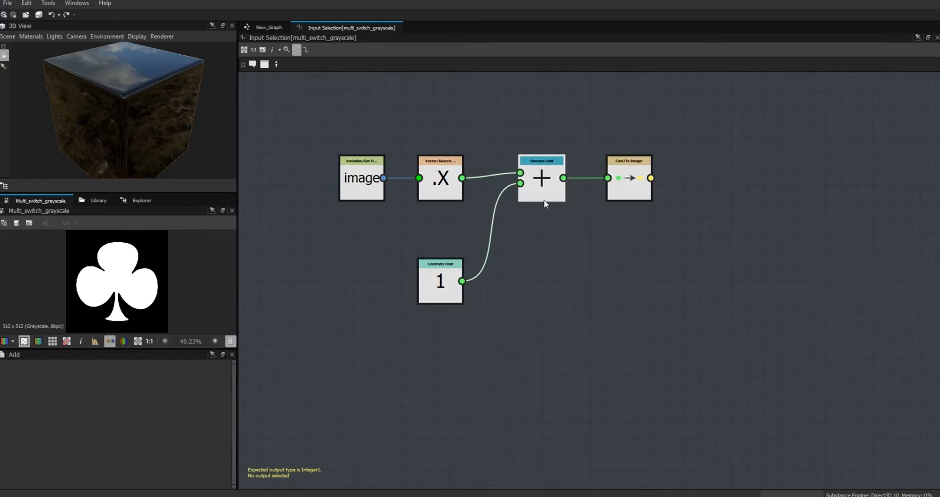
right_click(625, 183)
click(663, 220)
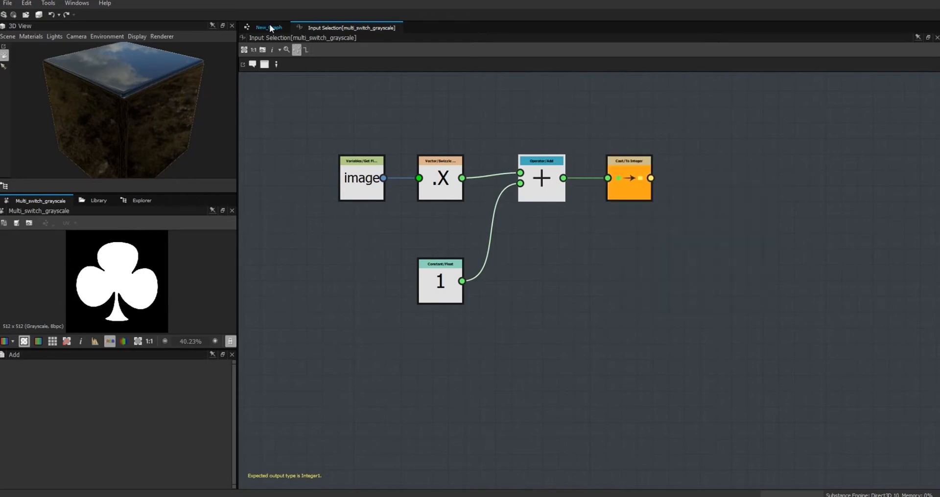
In New_Graph, try the image parameter's first default component at 1 and 3, and lower it until the diamond bitmap is selected.
click(269, 27)
drag(234, 425, 236, 481)
click(18, 463)
drag(234, 406, 236, 441)
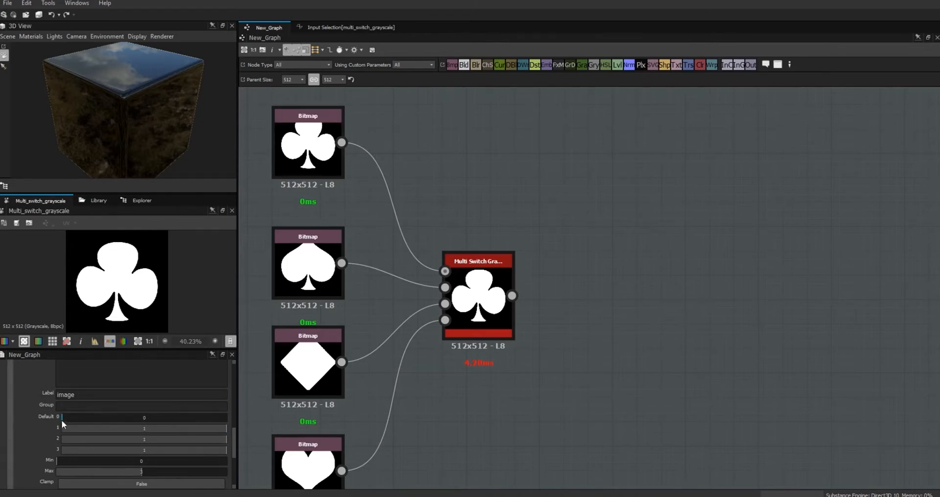
drag(62, 417, 262, 424)
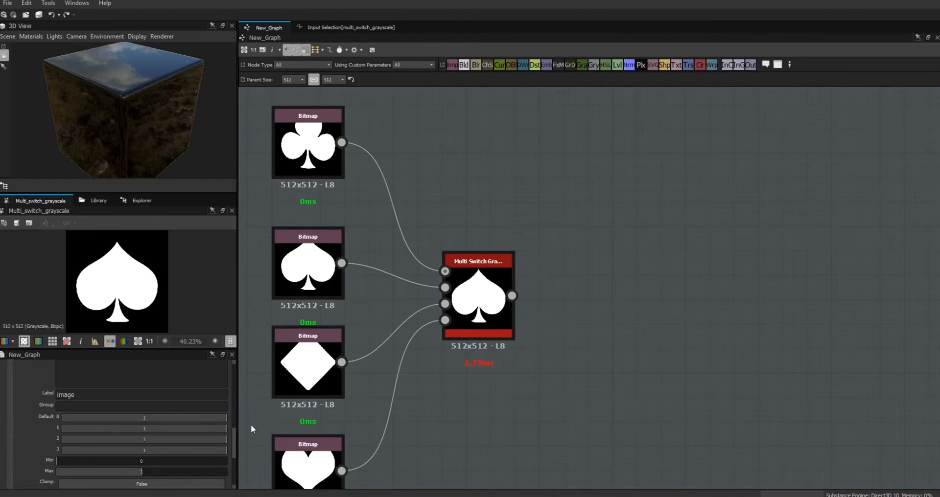
double_click(144, 417)
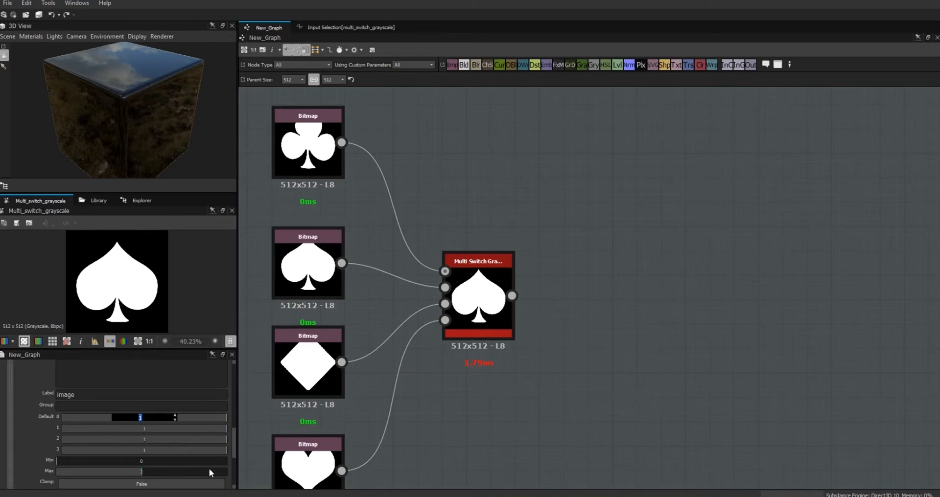
text(3)
key(Return)
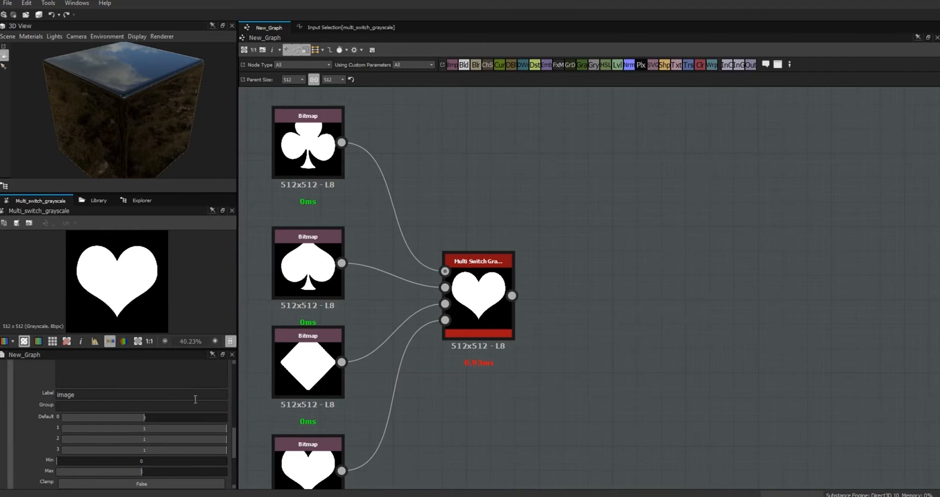
drag(143, 420, 124, 431)
Add a Gradient Map node right of the Multi Switch Grayscale node and connect the switch's output to its input.
drag(235, 445, 235, 468)
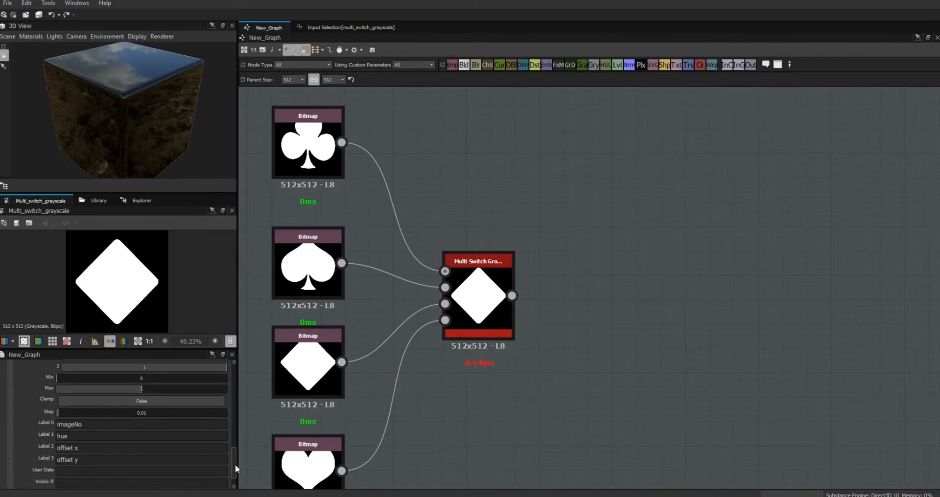
drag(235, 469, 235, 472)
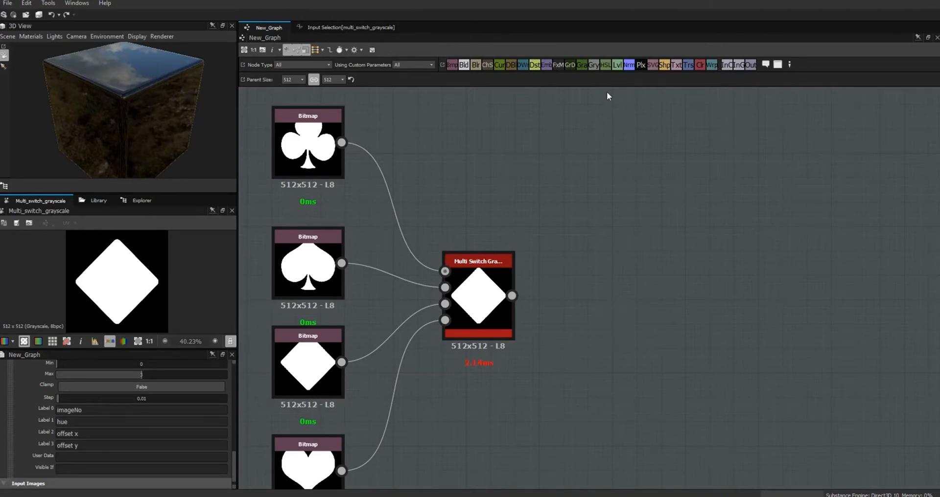
drag(636, 198, 640, 233)
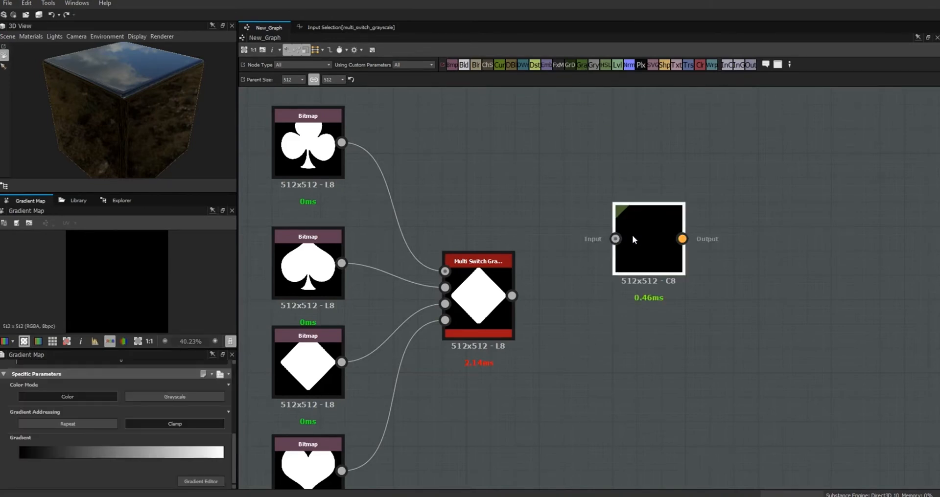
drag(512, 295, 609, 273)
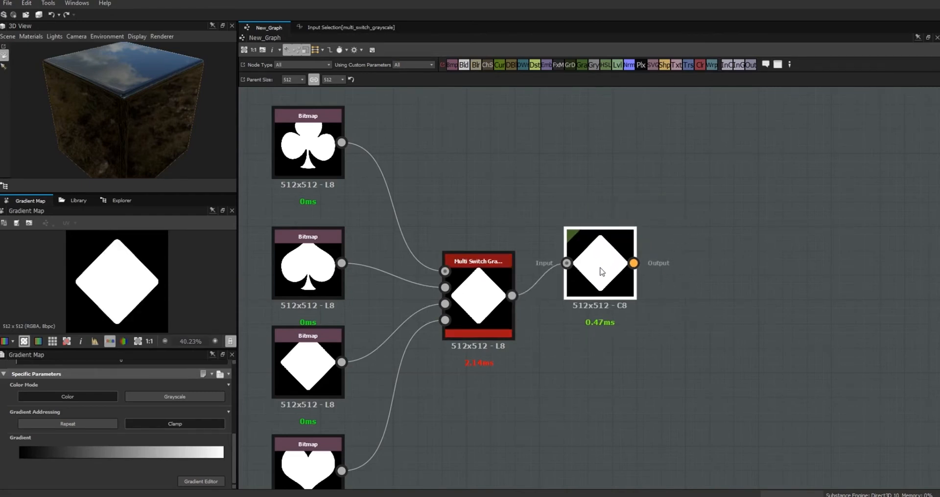
In the Gradient Map's gradient, try red on the start key, return it to black, and set the end key to pure red (255, 0, 0).
click(208, 483)
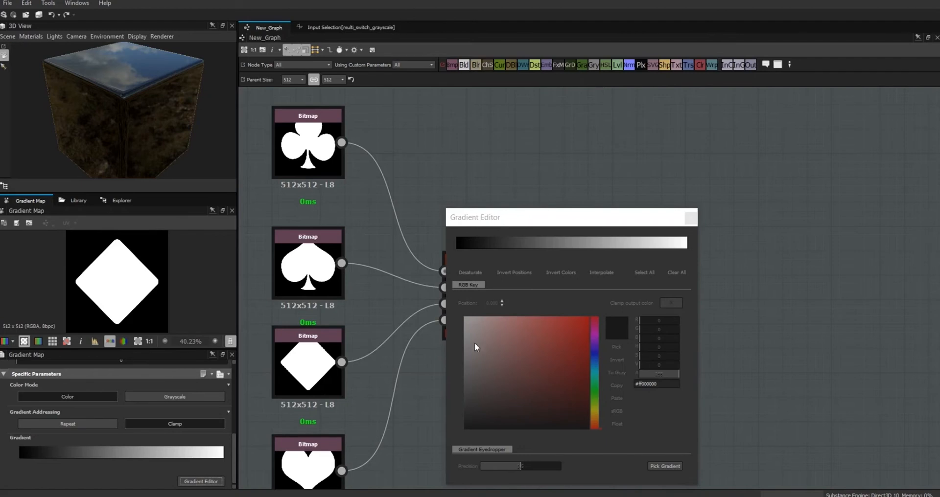
drag(506, 219, 566, 116)
click(516, 139)
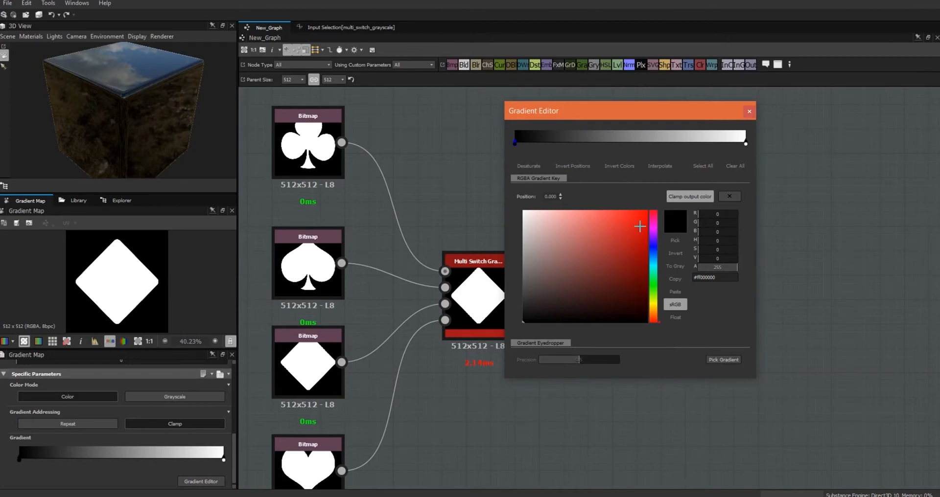
click(645, 211)
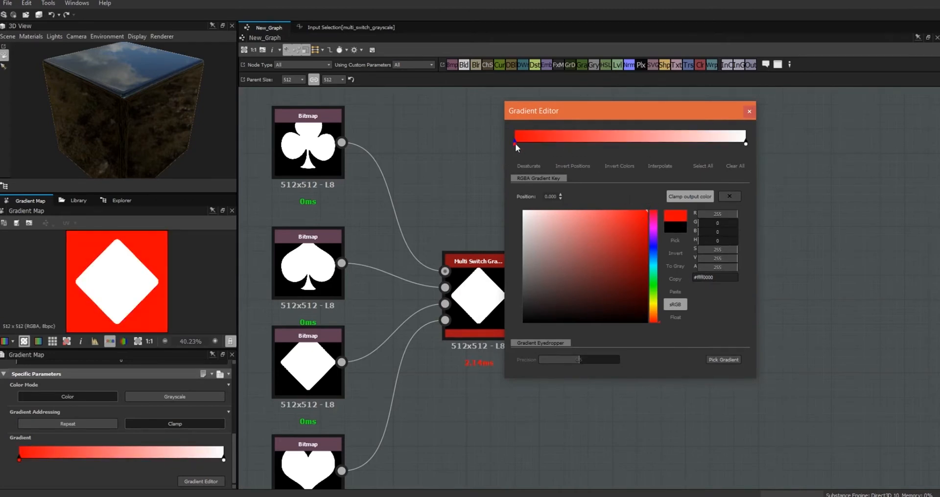
click(559, 322)
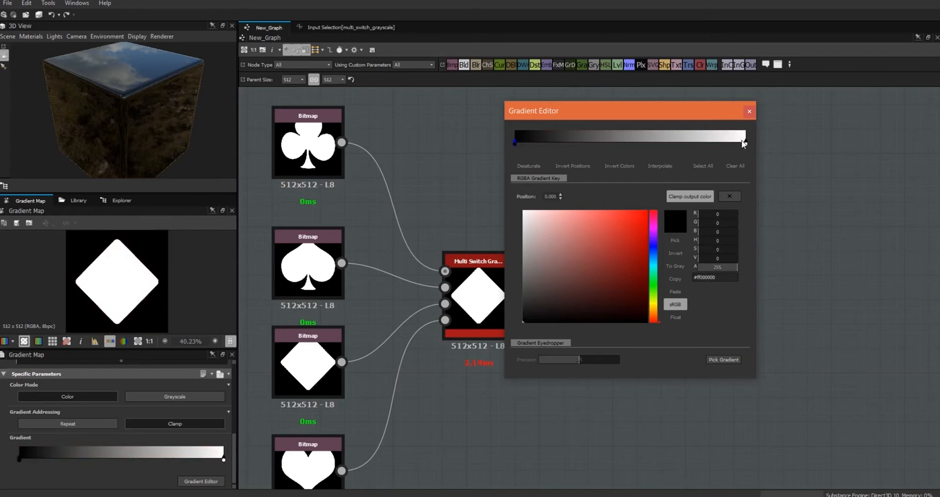
click(743, 143)
click(640, 220)
click(645, 209)
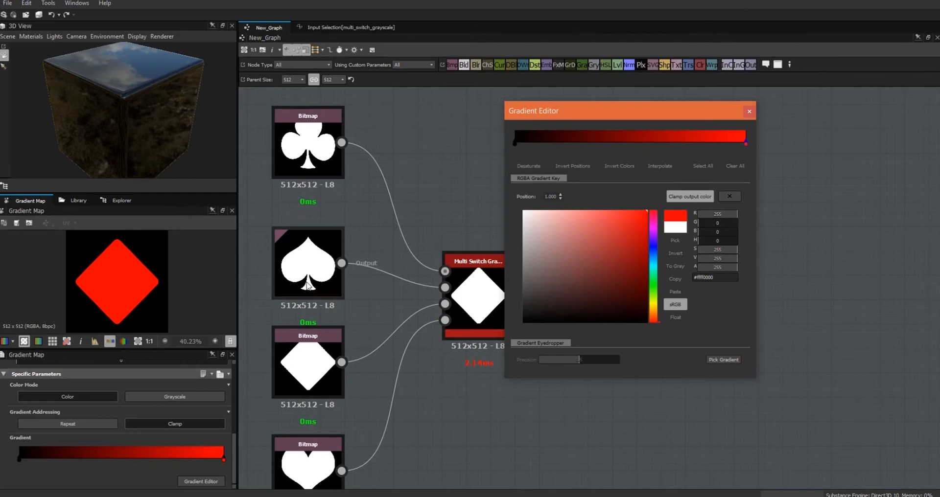
click(749, 112)
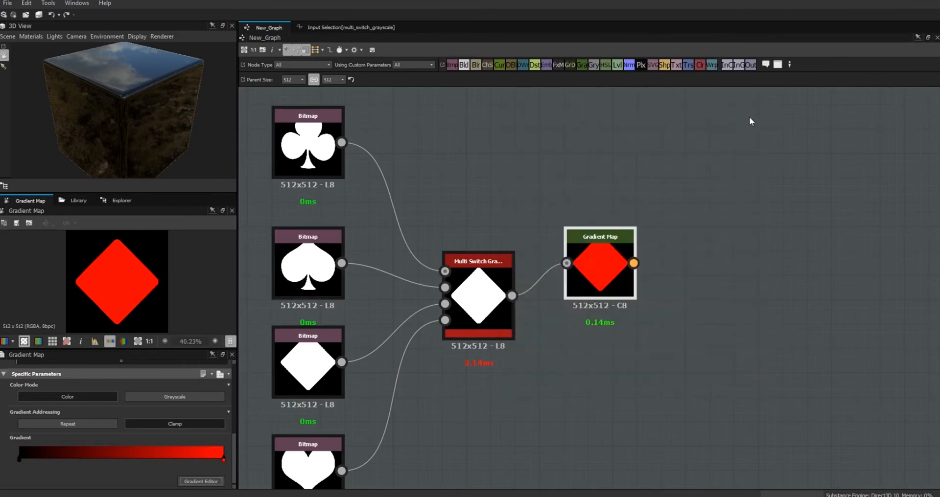
Align the Gradient Map beside the switch node, connect its output to a new HSL node, and raise the HSL Hue to 1.
drag(609, 267, 612, 292)
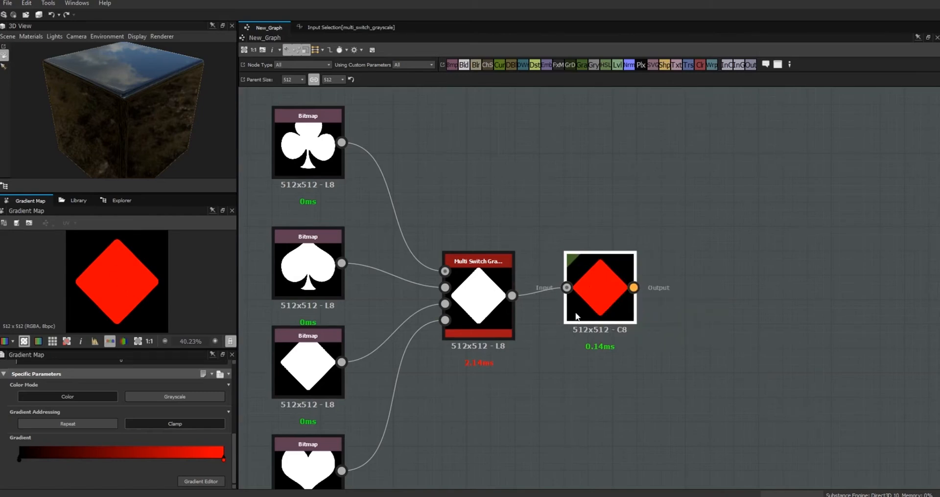
drag(615, 319, 604, 321)
drag(702, 266, 711, 278)
drag(623, 288, 689, 288)
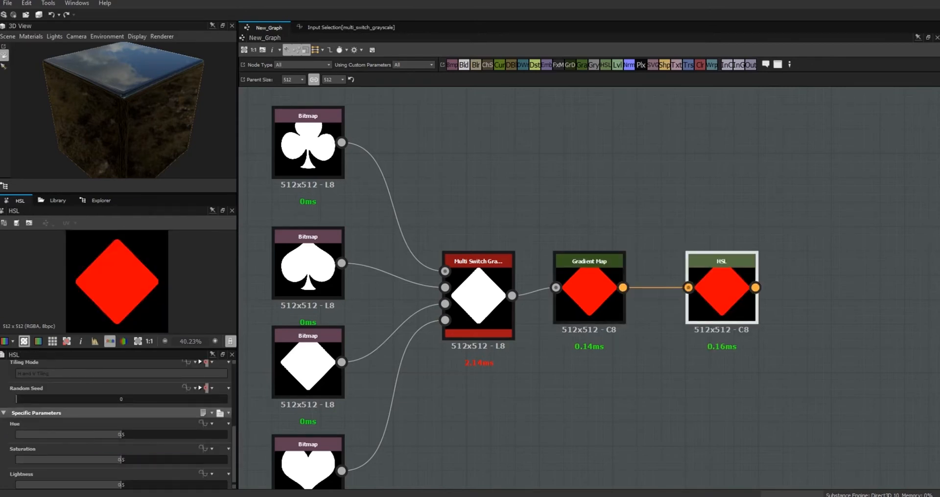
mouse_move(118, 435)
mouse_down()
mouse_move(22, 433)
mouse_move(222, 444)
mouse_move(3, 437)
mouse_move(121, 439)
mouse_up()
drag(122, 439, 242, 440)
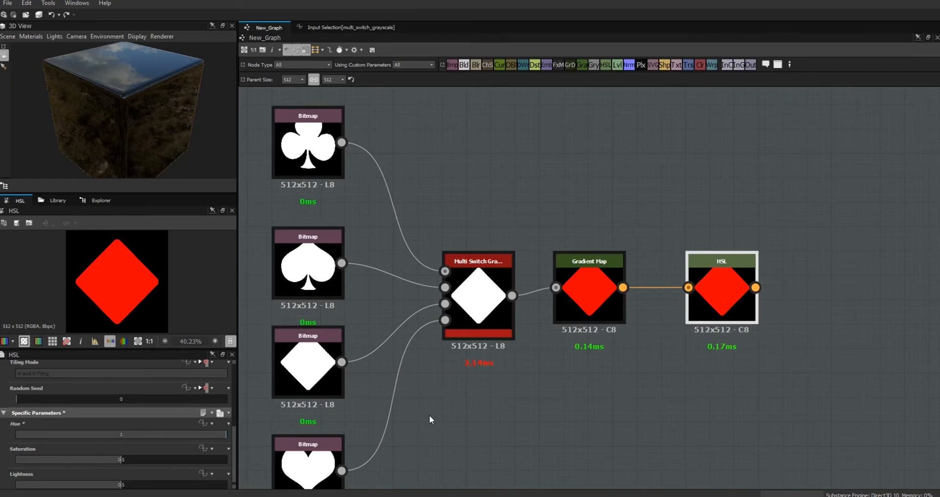
In New_Graph's input parameters, set the image parameter's first default component to 0 and review its default values and component labels.
scroll(429, 415, down, 2)
scroll(430, 417, down, 1)
middle_drag(431, 417, 483, 294)
scroll(482, 294, down, 1)
click(331, 332)
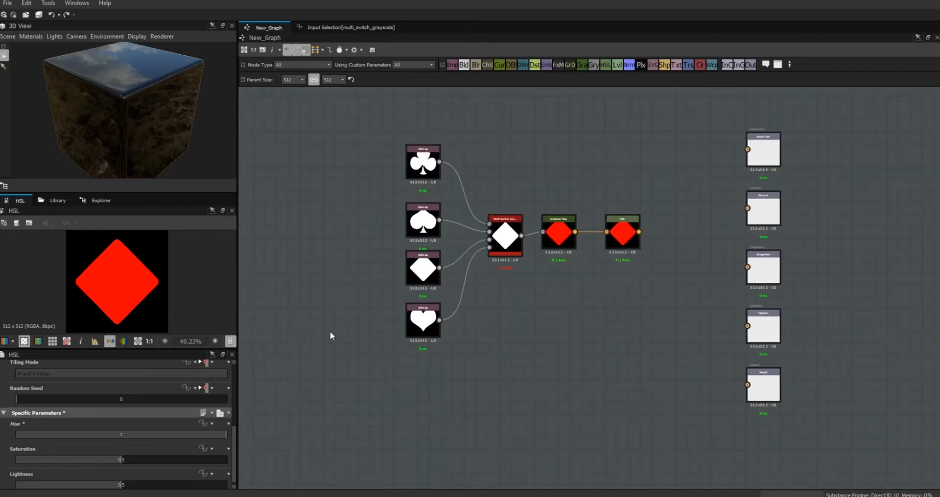
click(18, 465)
drag(235, 408, 225, 453)
drag(139, 390, 61, 390)
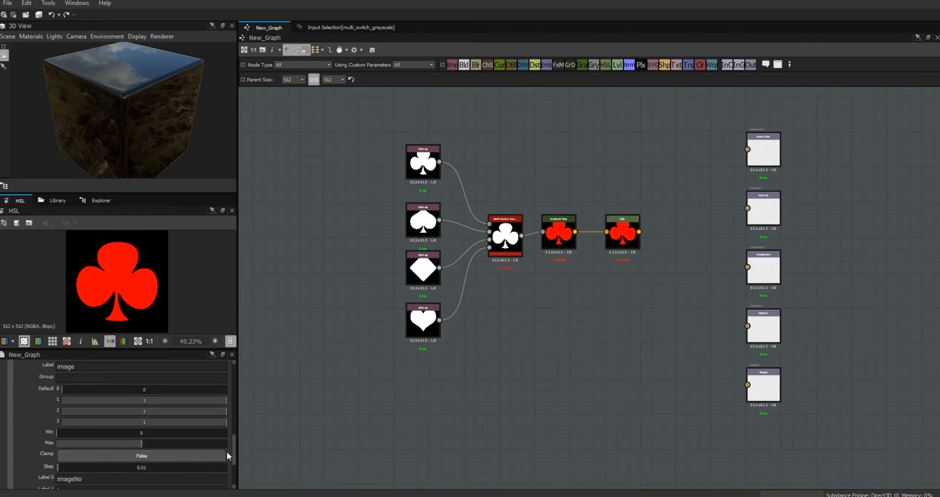
mouse_move(234, 454)
mouse_down()
mouse_move(234, 472)
mouse_move(235, 440)
mouse_up()
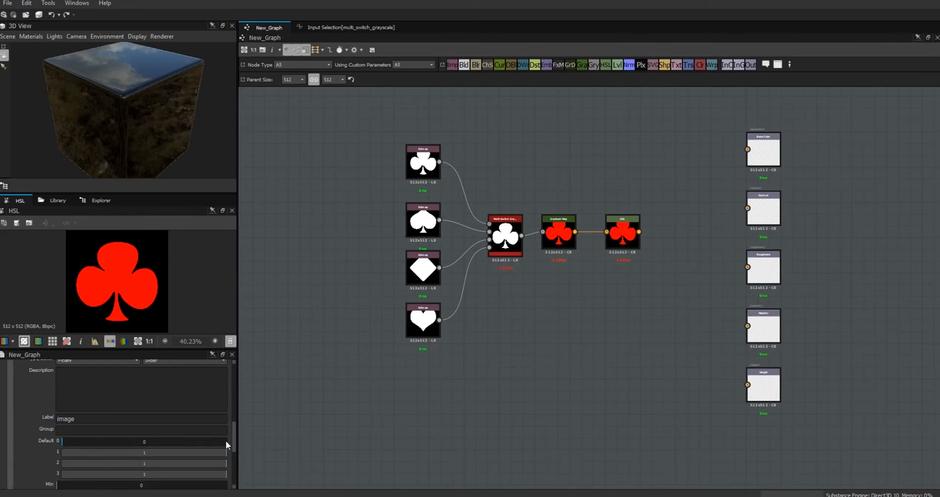
drag(234, 435, 233, 448)
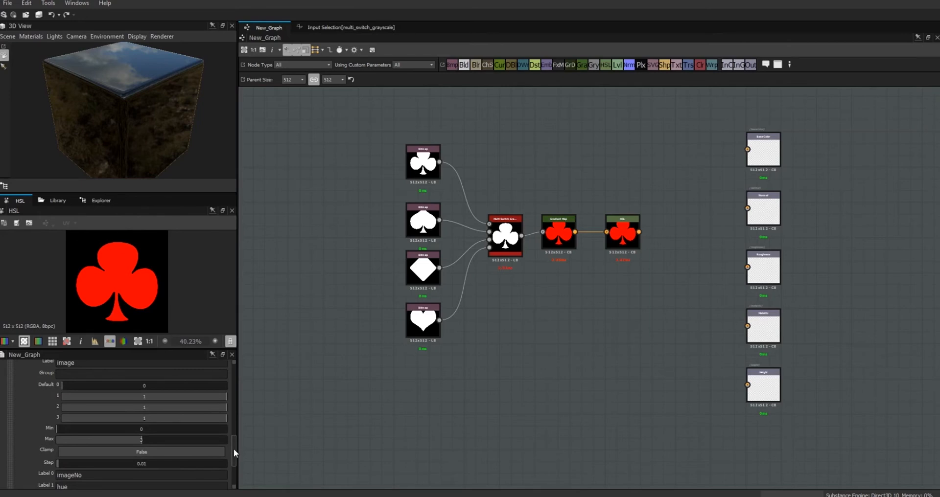
drag(233, 448, 234, 454)
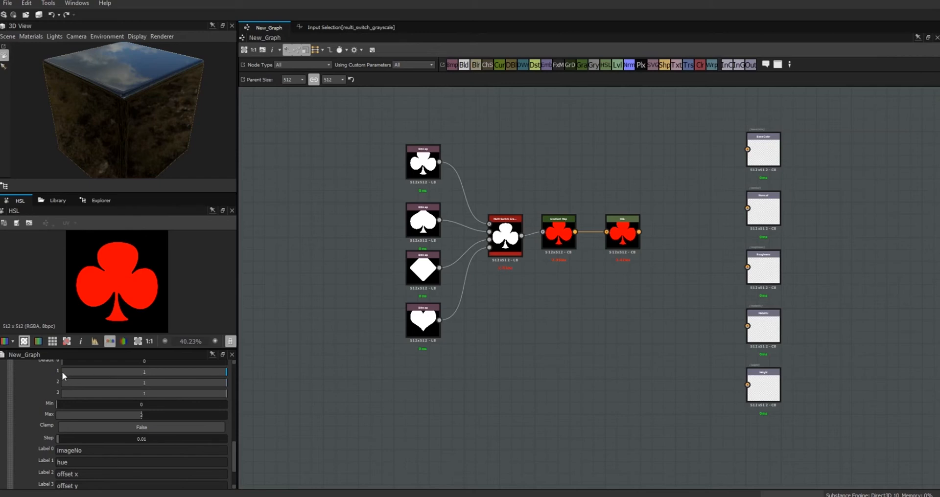
Assign an empty function to the HSL node's Hue parameter and open that function for editing.
click(622, 231)
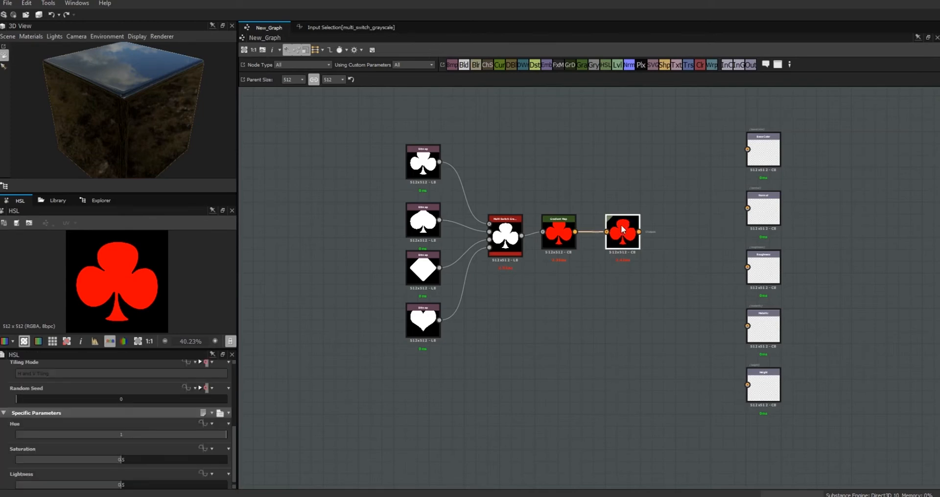
click(201, 424)
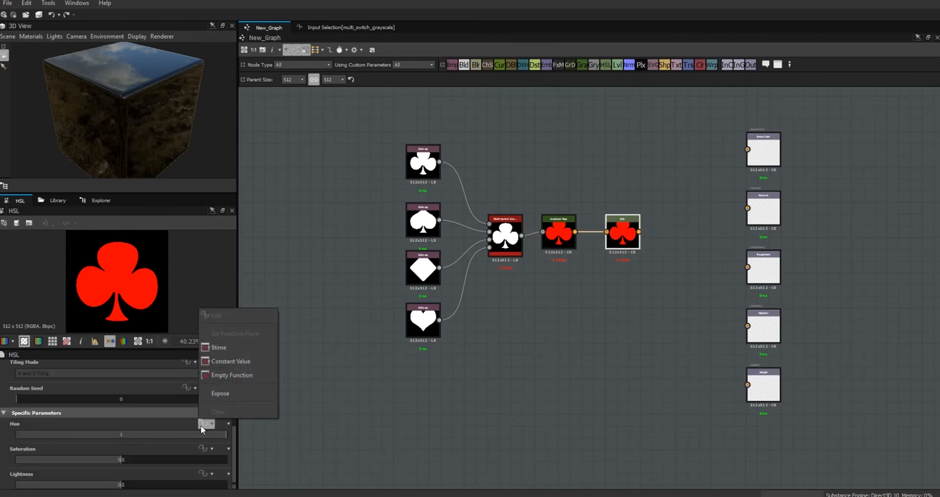
click(234, 375)
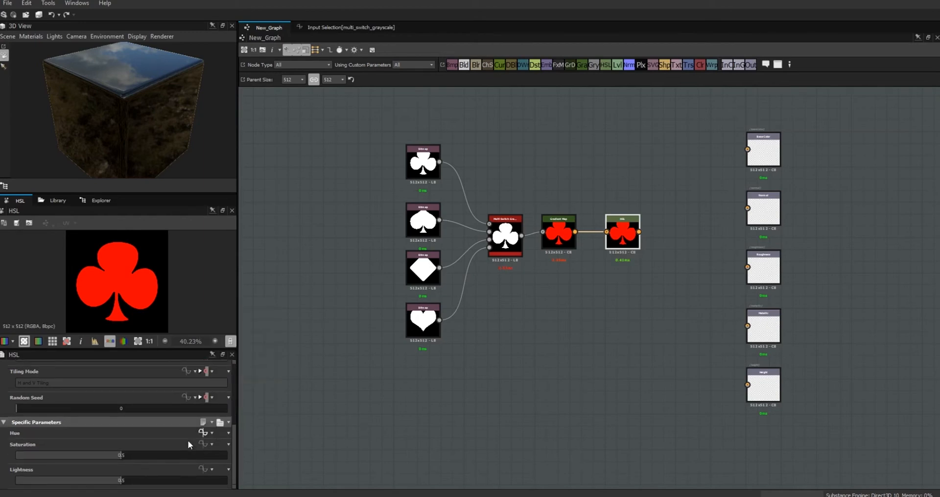
click(203, 432)
Add a Get Float4 node to the Hue function and set its variable to image.
right_click(357, 182)
mouse_move(379, 187)
mouse_move(533, 216)
click(584, 268)
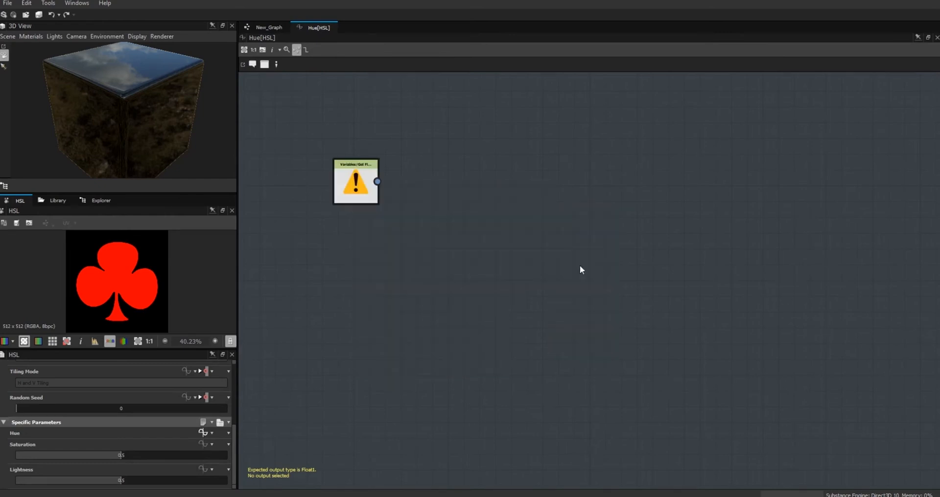
click(371, 189)
click(222, 377)
click(204, 393)
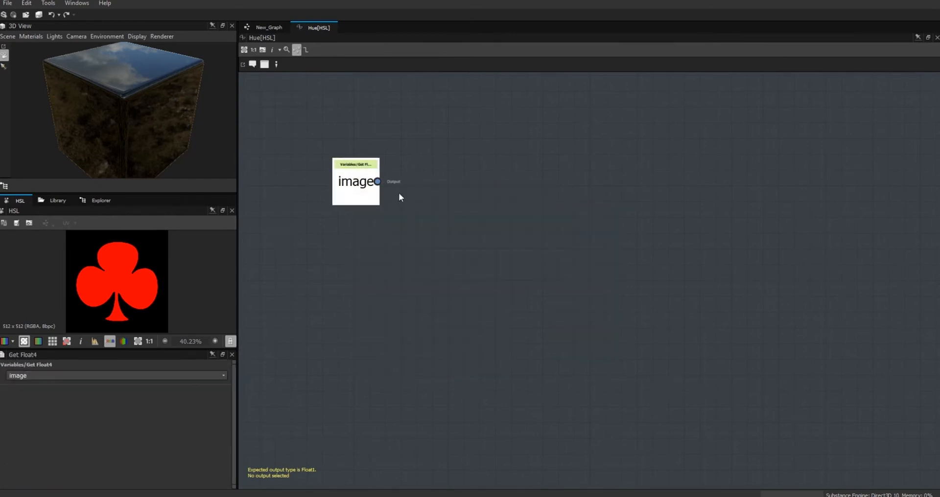
Add a Swizzle Float1 node right of the image node and connect the image output to its Vector input.
right_click(485, 167)
mouse_move(503, 174)
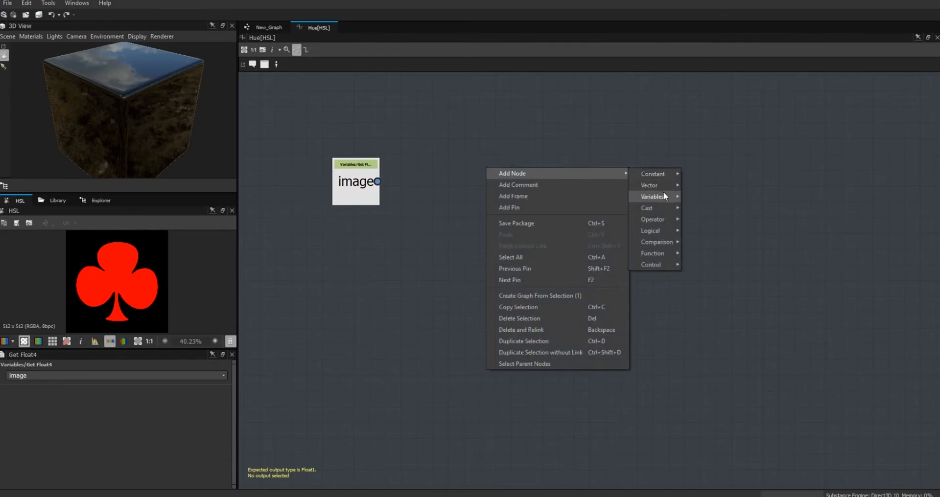
mouse_move(667, 186)
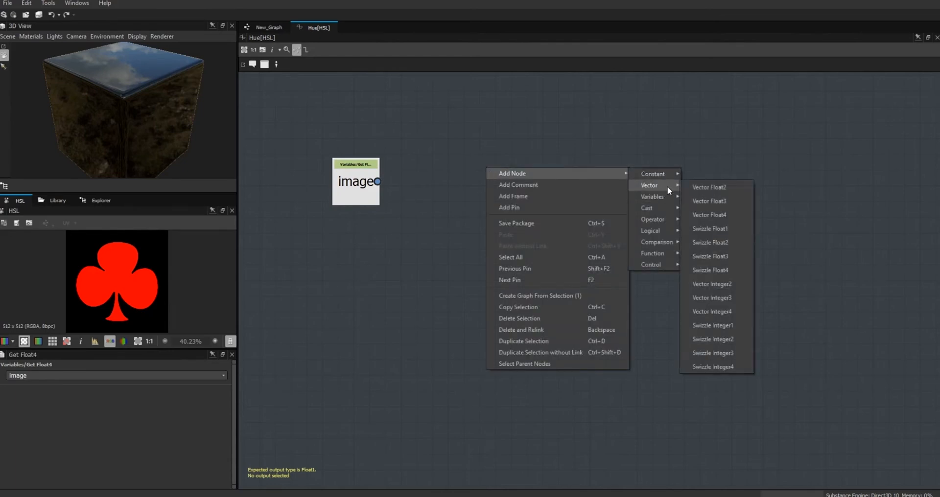
click(729, 229)
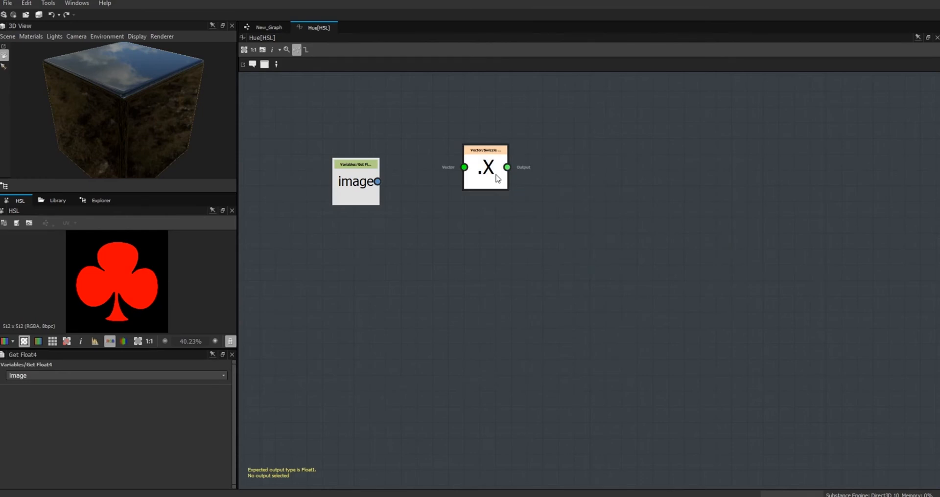
drag(378, 184, 457, 166)
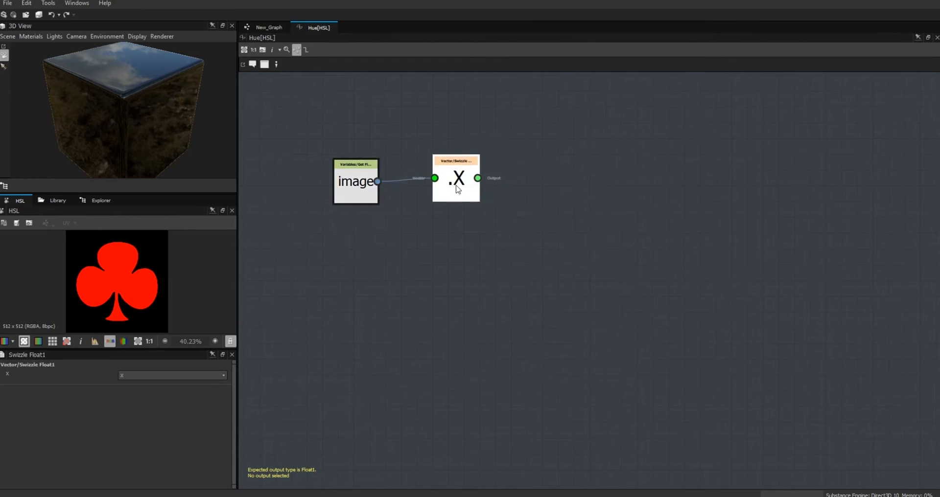
Check the hue label's position in New_Graph's image parameter, set the Hue function's Swizzle Float1 to Y, and move the node closer to image.
click(268, 28)
click(379, 317)
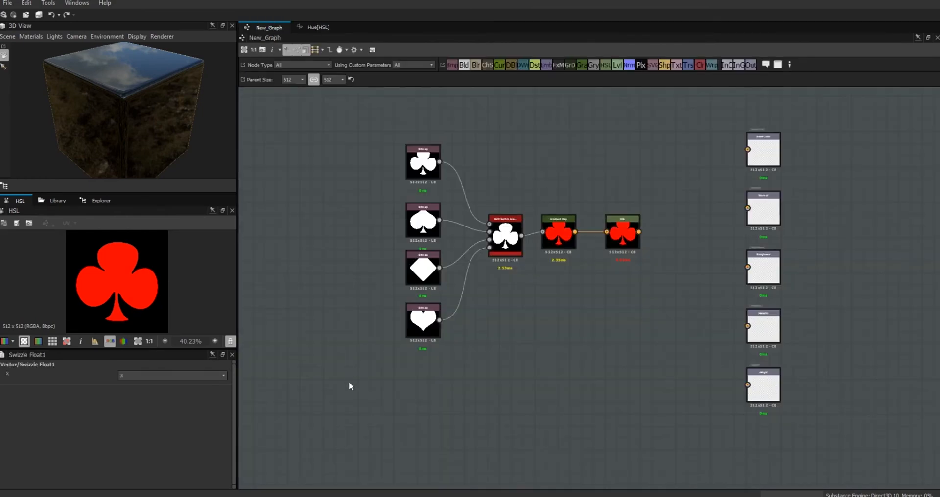
drag(236, 415, 234, 483)
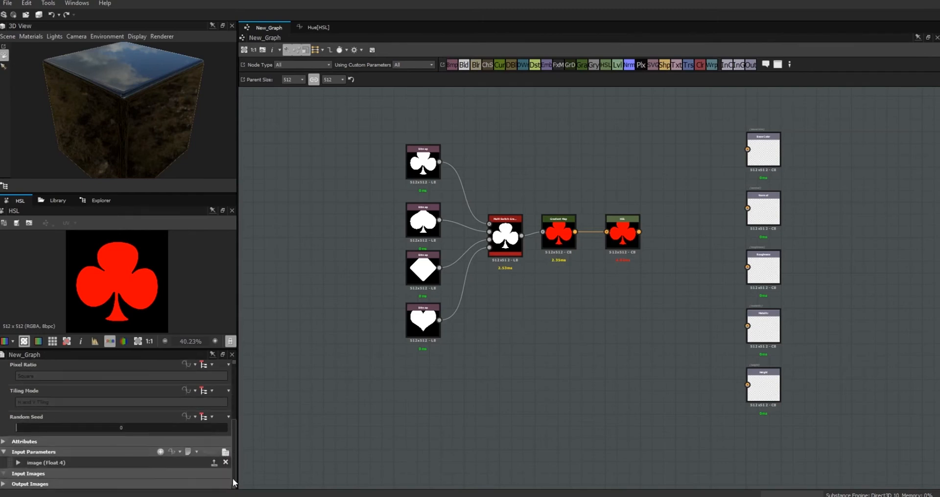
click(17, 463)
drag(235, 427, 233, 473)
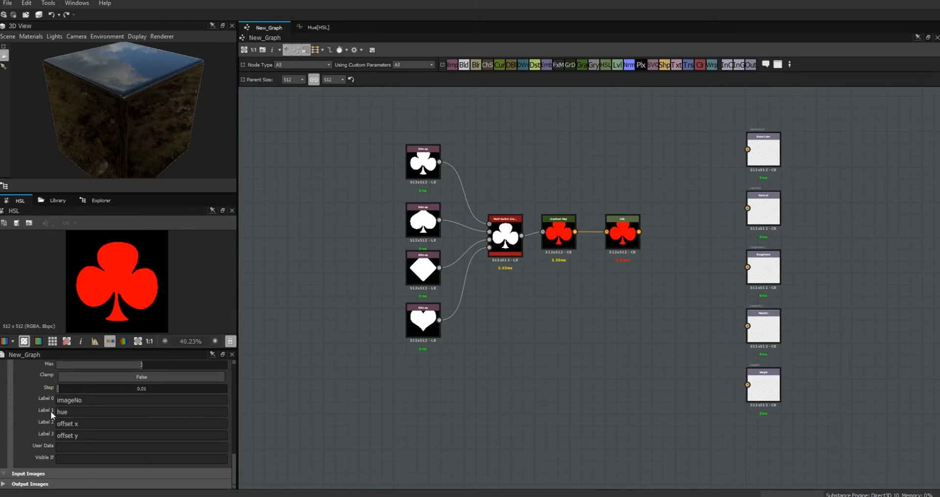
click(310, 25)
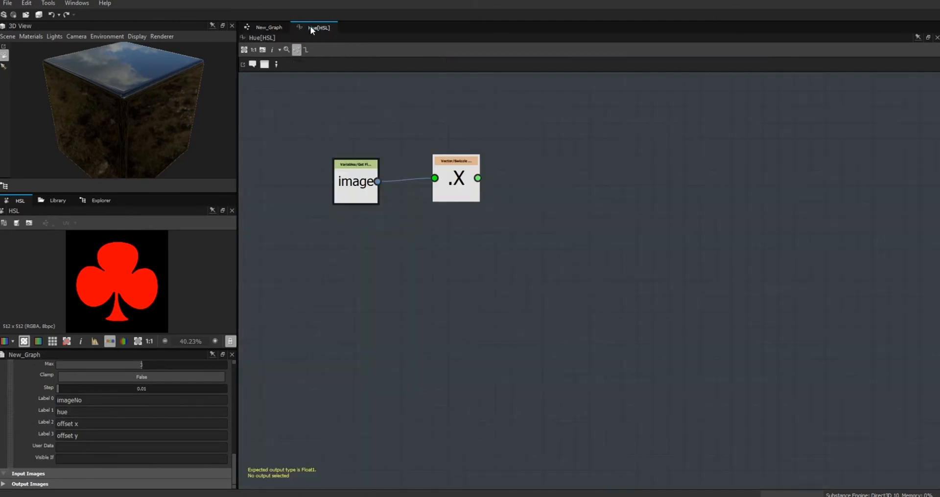
click(463, 188)
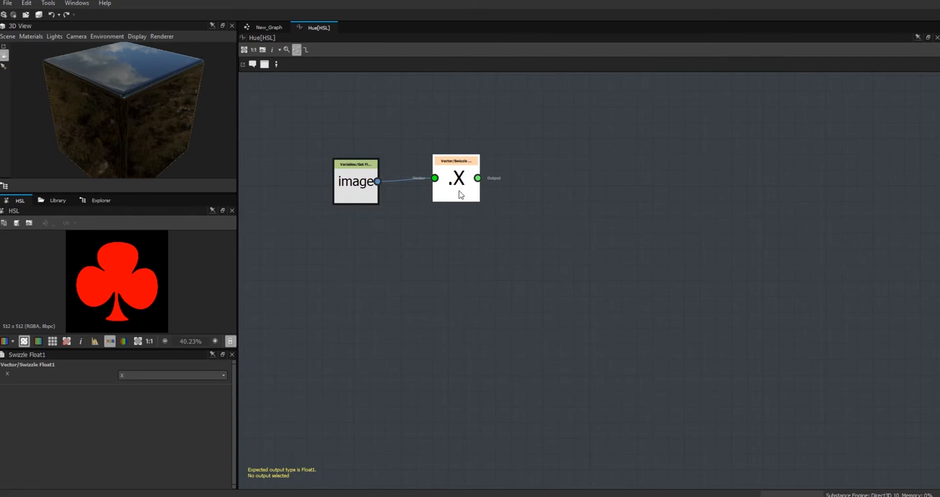
click(223, 375)
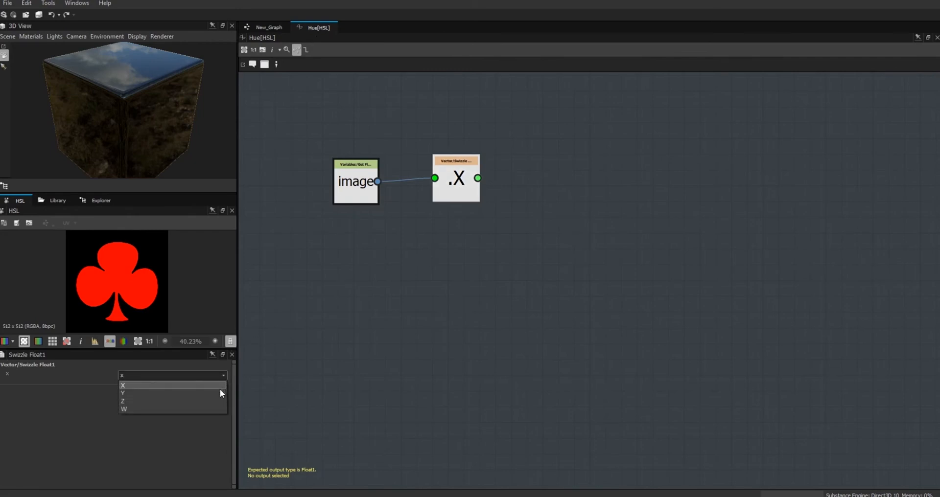
click(219, 394)
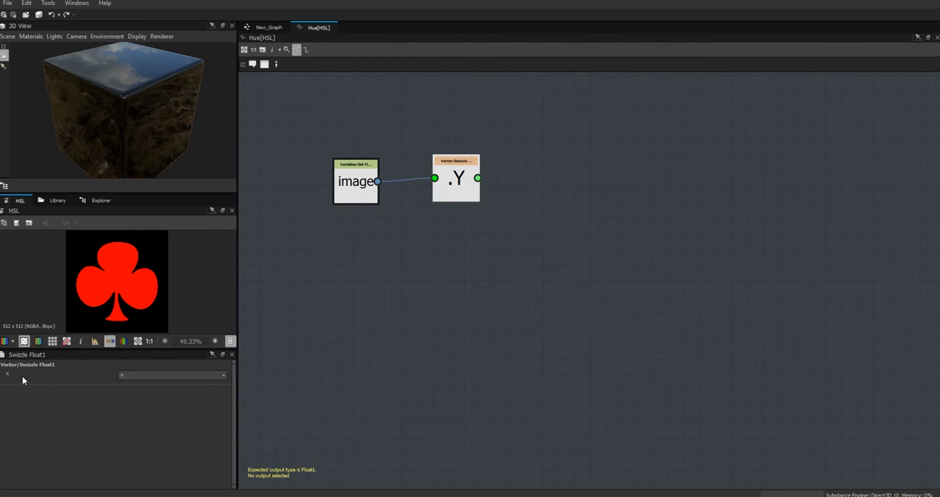
drag(460, 189, 448, 194)
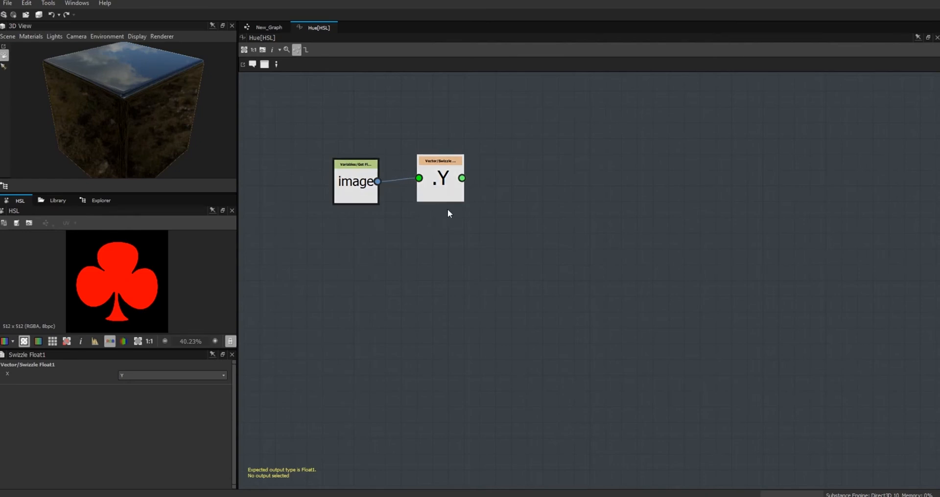
Add a Division operator node right of the Swizzle Float1 node and connect the swizzle output to its first input.
right_click(573, 166)
mouse_move(603, 173)
mouse_move(740, 174)
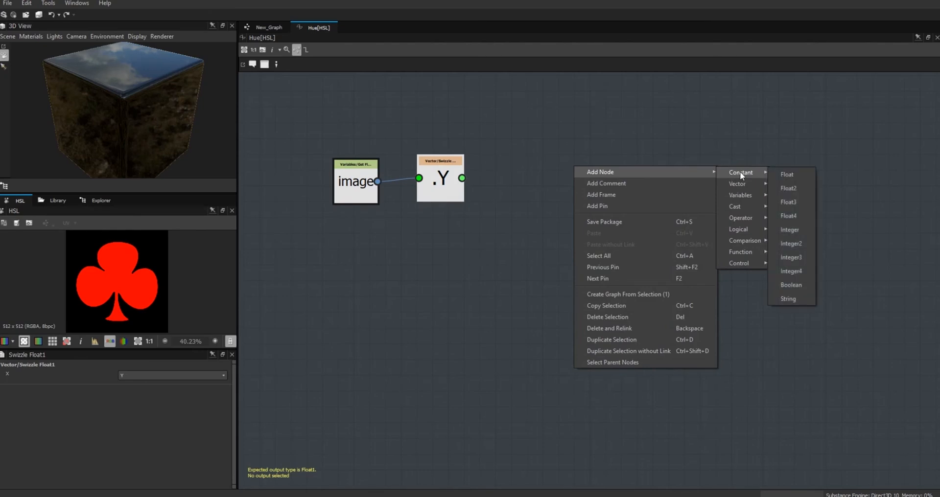
mouse_move(741, 218)
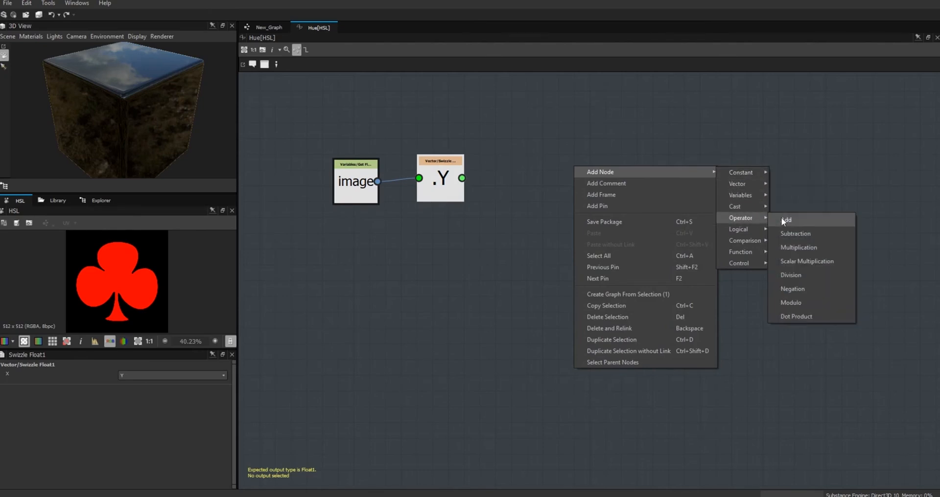
click(797, 276)
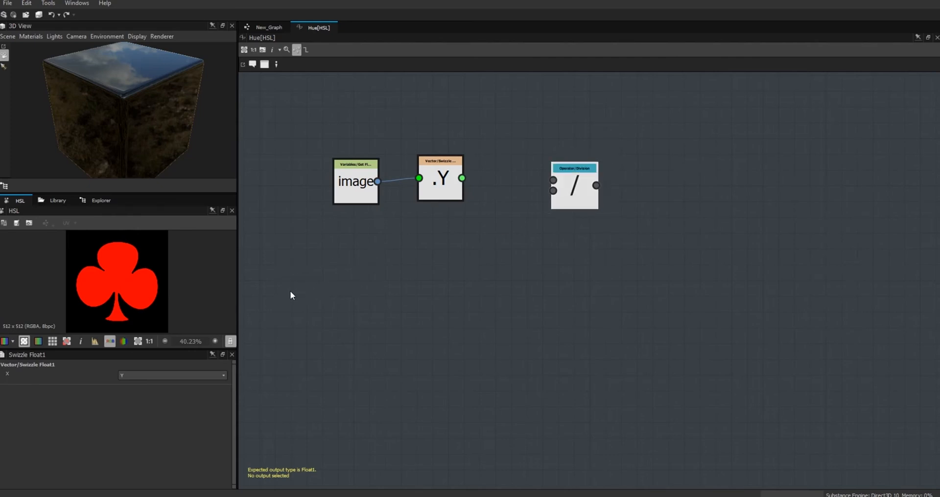
drag(462, 178, 553, 180)
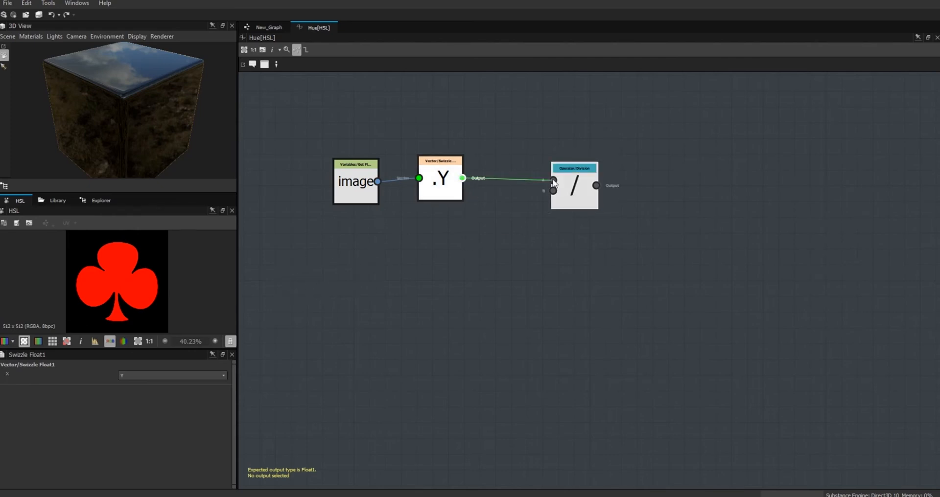
Add a Float constant node below the Division node in the Hue function and set its value to 3.
right_click(512, 267)
mouse_move(573, 276)
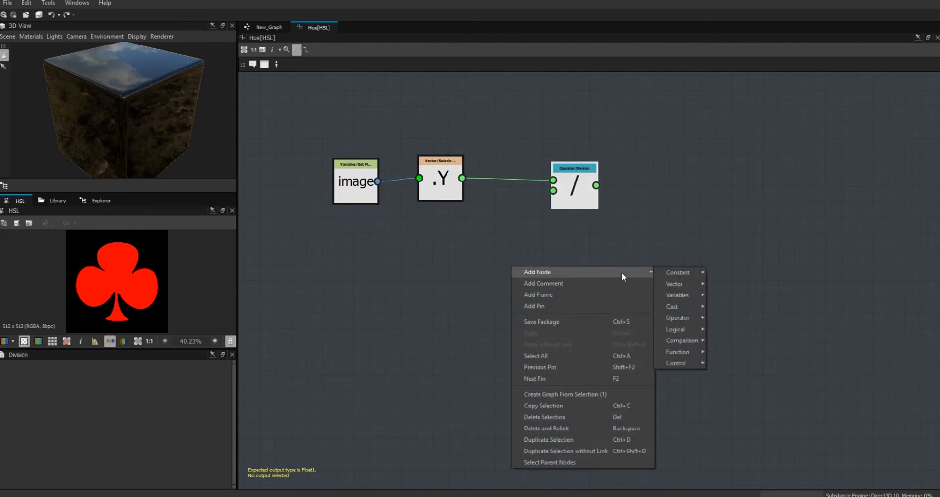
mouse_move(685, 272)
click(720, 273)
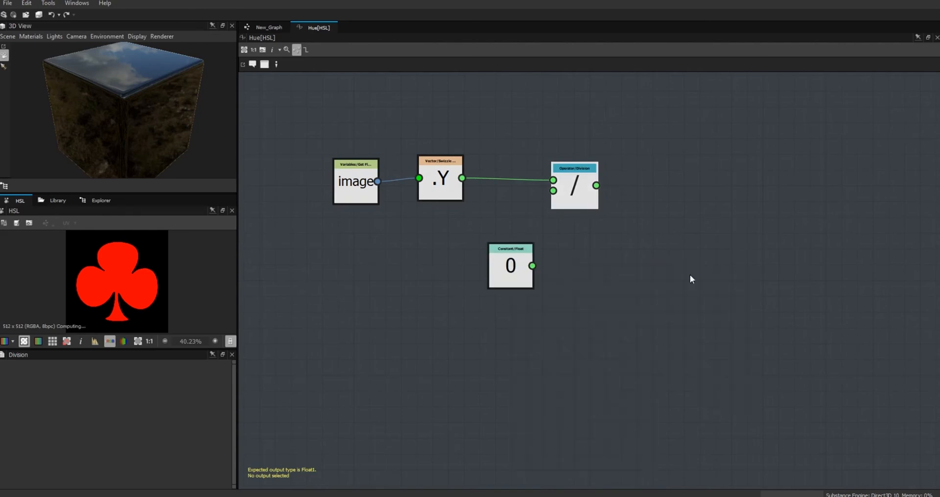
click(511, 269)
double_click(115, 375)
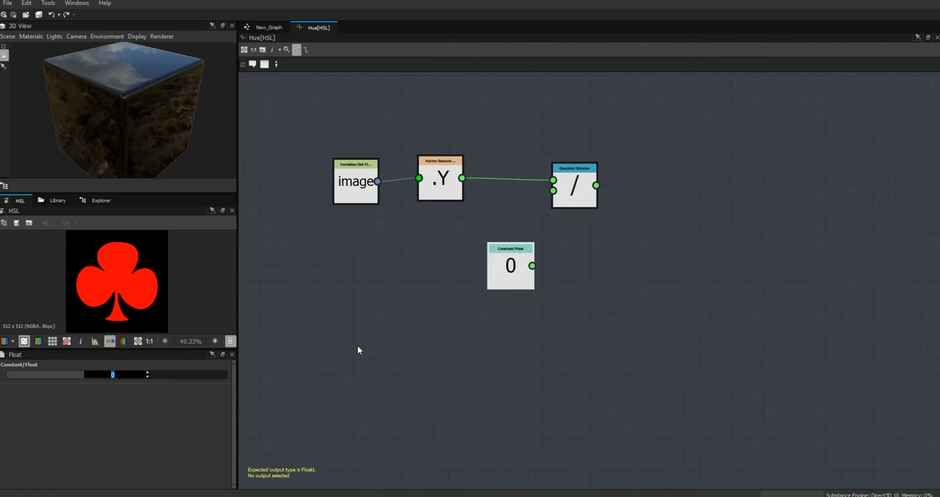
text(3)
key(Return)
Connect the Float constant to the Division node's second input and set the Division node as the output node.
drag(503, 273, 553, 191)
right_click(576, 197)
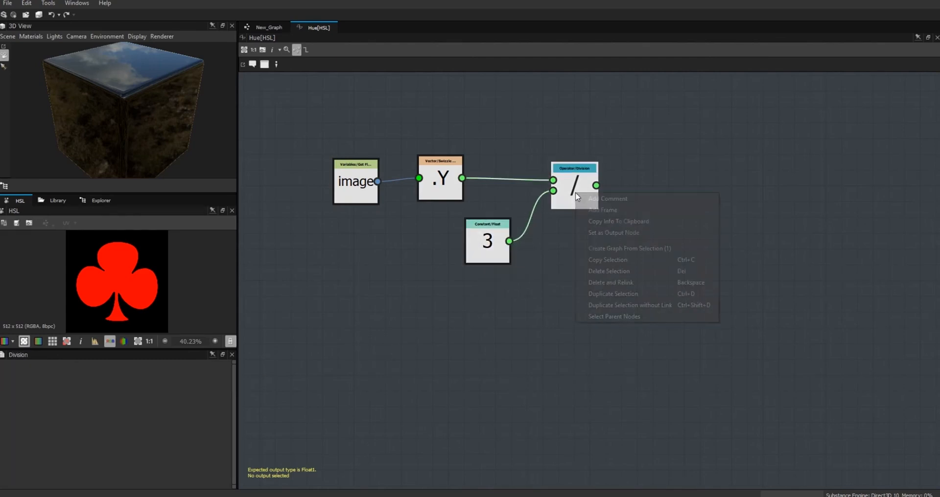
click(606, 232)
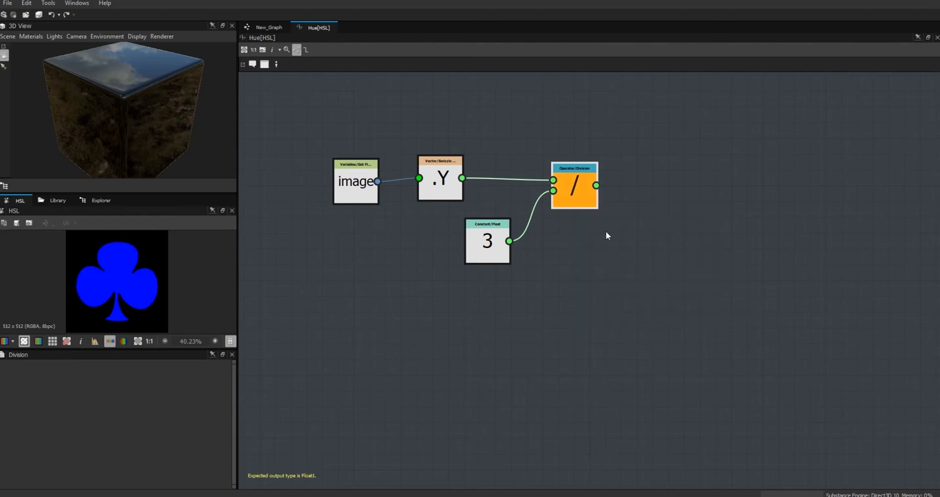
Return to New_Graph, expand its image input parameter, and set default component 1 (hue) to 3.
click(272, 27)
drag(234, 400, 226, 484)
click(18, 462)
drag(234, 406, 239, 445)
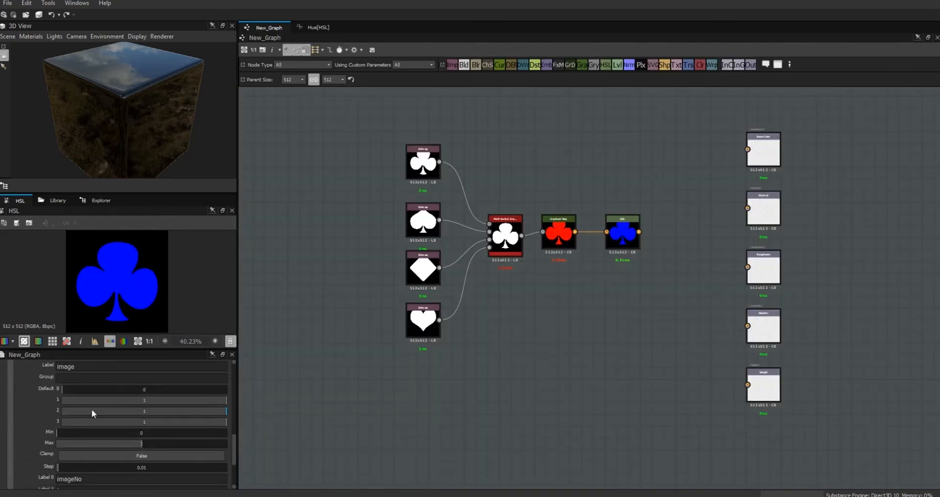
drag(225, 399, 145, 402)
double_click(145, 401)
text(3)
key(Return)
Test the hue shift by setting default component 1 of the image parameter to 0, 1.5 and 3 in turn.
drag(137, 398, 42, 401)
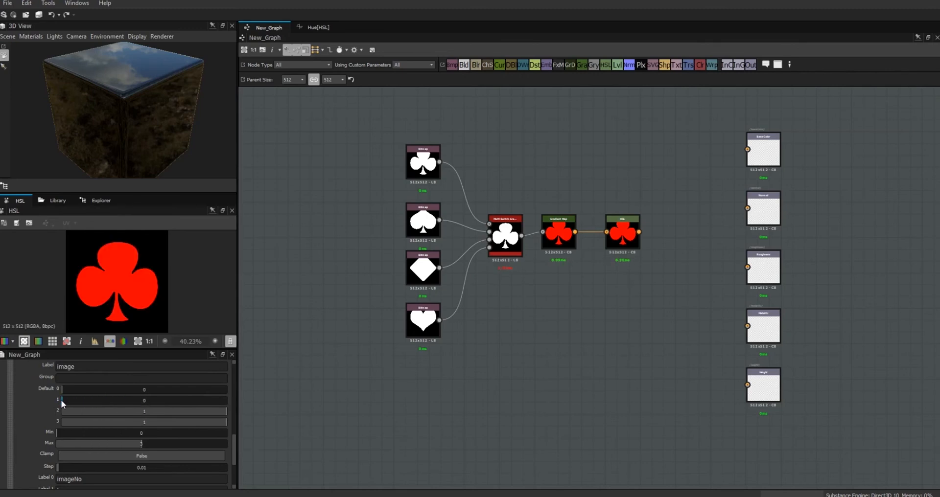
double_click(144, 400)
text(1.5)
key(Return)
double_click(145, 400)
text(3)
key(Return)
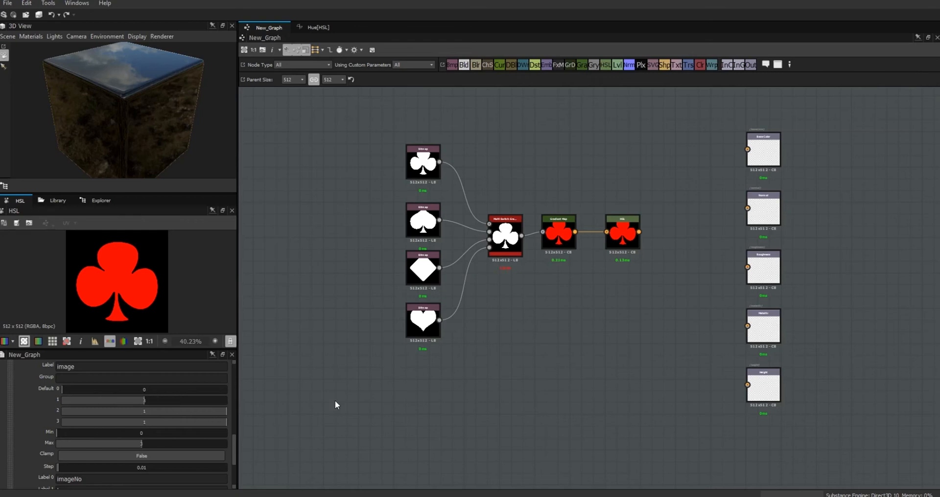
Try intermediate hue values on the image parameter, and set default component 1 to 1.5.
mouse_move(142, 400)
mouse_down()
mouse_move(60, 400)
mouse_move(89, 410)
mouse_move(45, 412)
mouse_move(128, 412)
mouse_move(142, 401)
mouse_up()
double_click(143, 402)
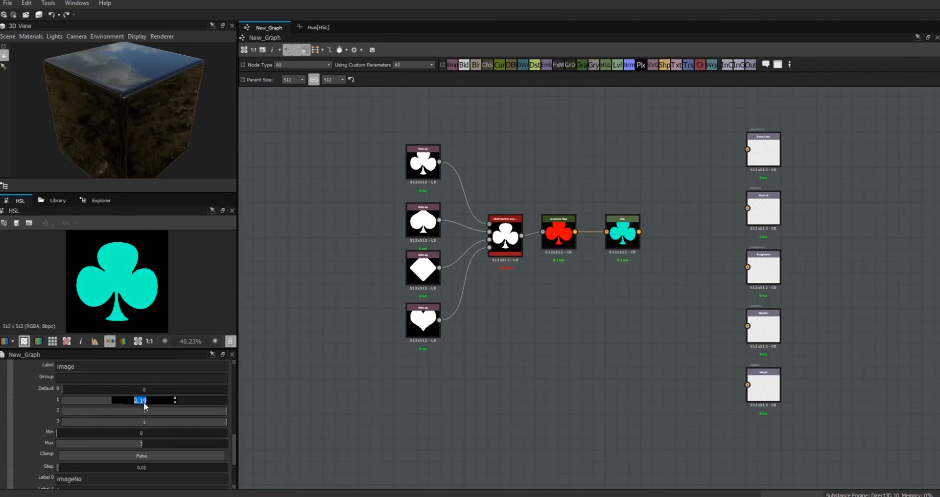
text(1.5)
click(276, 435)
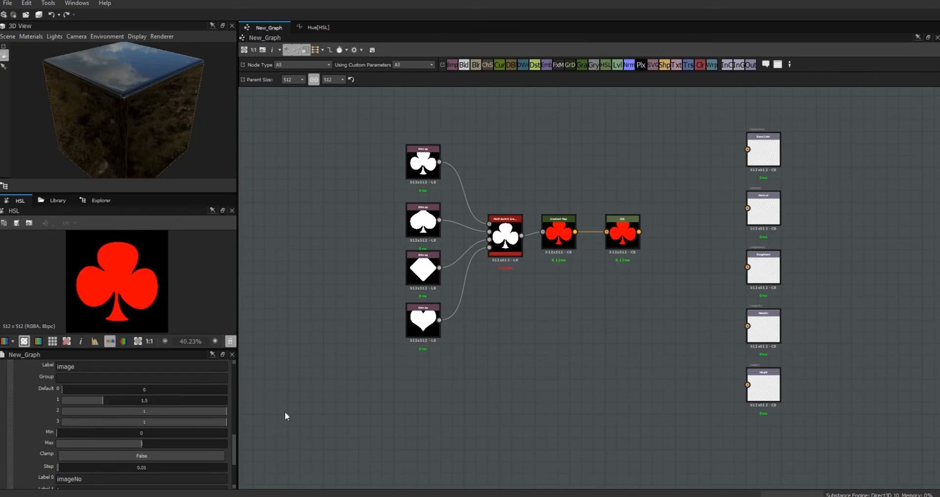
Add a Transformation 2D node right of the HSL node and connect the HSL output to its input.
drag(234, 452, 234, 458)
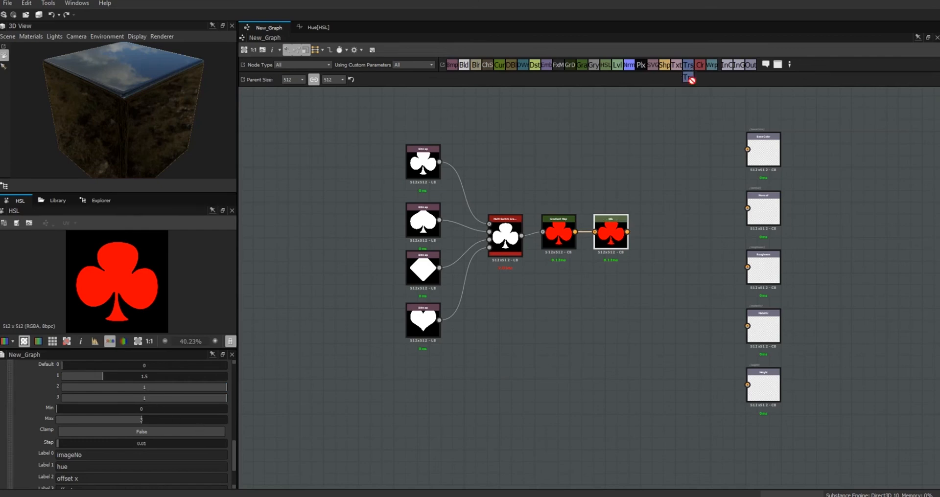
drag(680, 258, 680, 258)
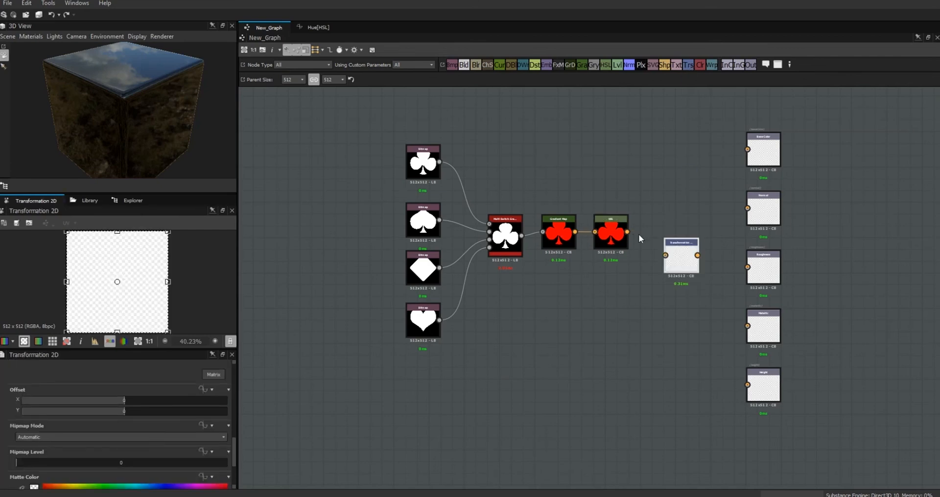
drag(678, 262, 668, 246)
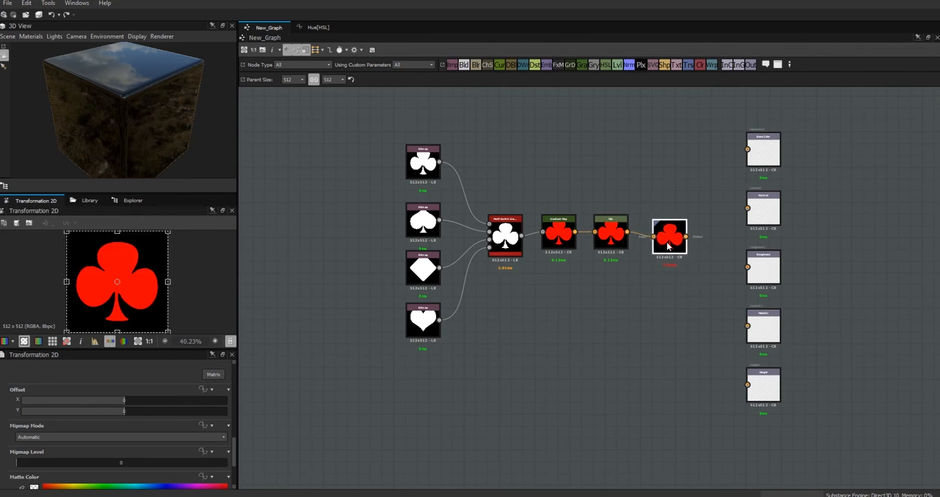
Create an empty function for the Transformation 2D node's Offset and open it for editing.
click(202, 389)
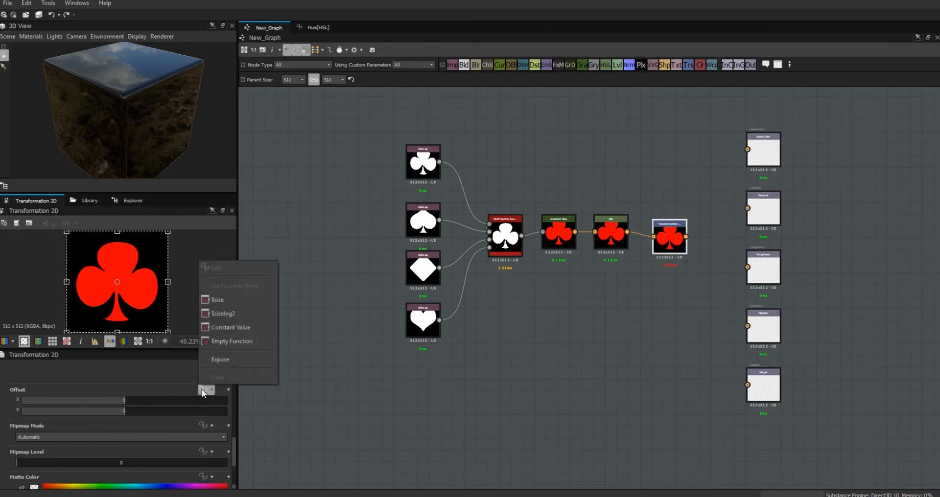
click(222, 341)
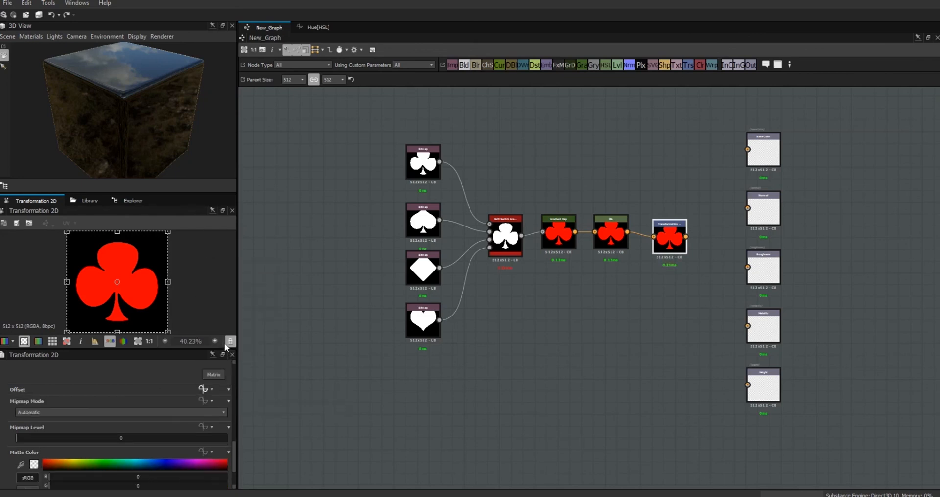
click(202, 389)
Add a Get Float4 node to the Offset function, set its variable to image, and move it higher in the graph.
right_click(432, 205)
mouse_move(457, 210)
mouse_move(598, 234)
click(649, 289)
click(222, 377)
click(210, 393)
drag(426, 216, 420, 174)
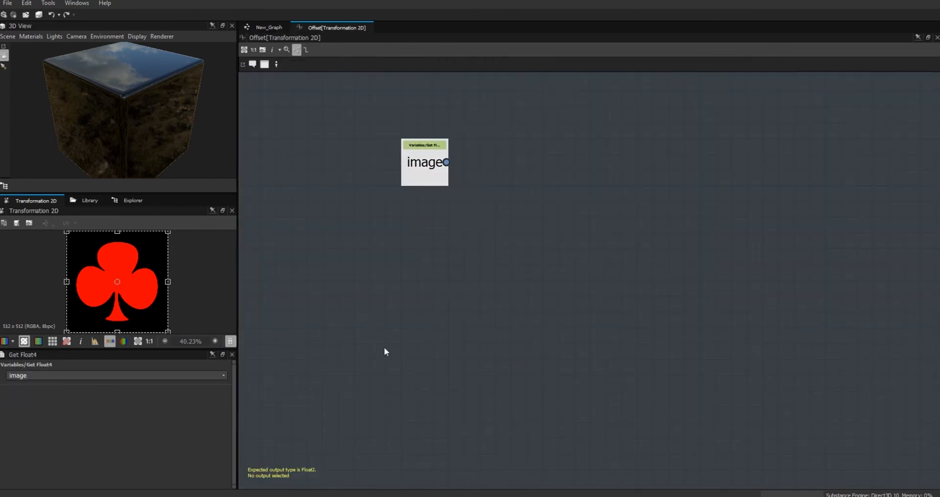
Add a Swizzle Float2 node right of the image node and connect the image output to its Vector input.
right_click(549, 166)
mouse_move(564, 169)
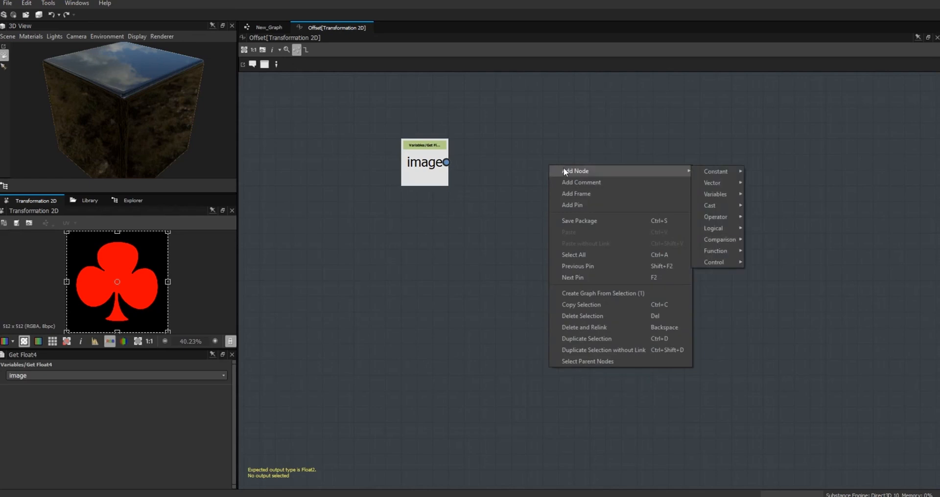
mouse_move(736, 194)
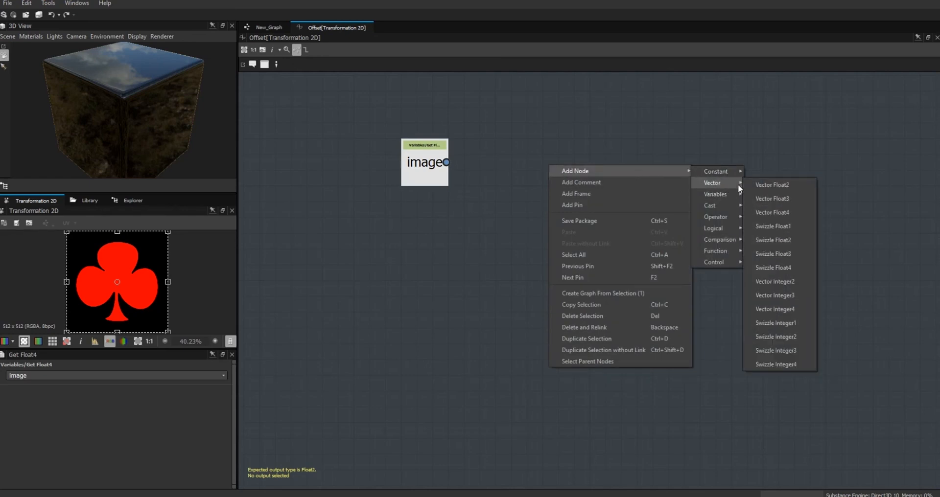
click(785, 240)
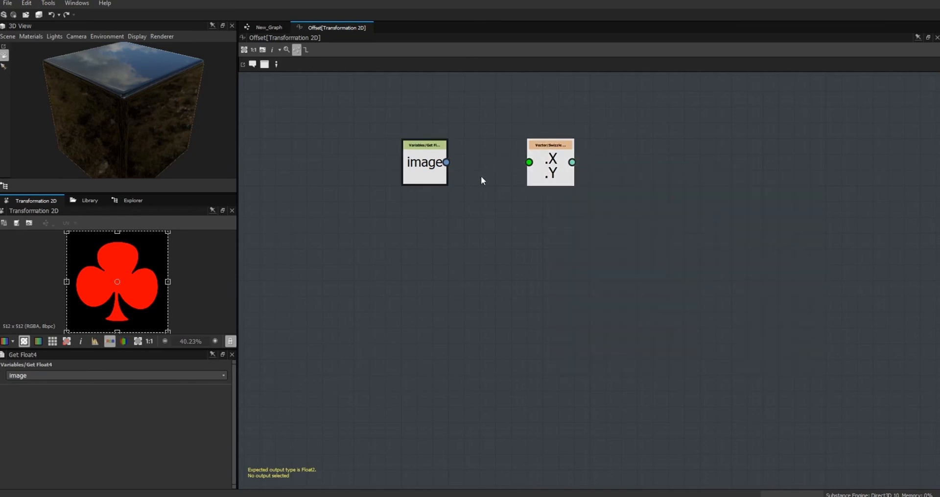
drag(446, 162, 531, 167)
right_click(595, 169)
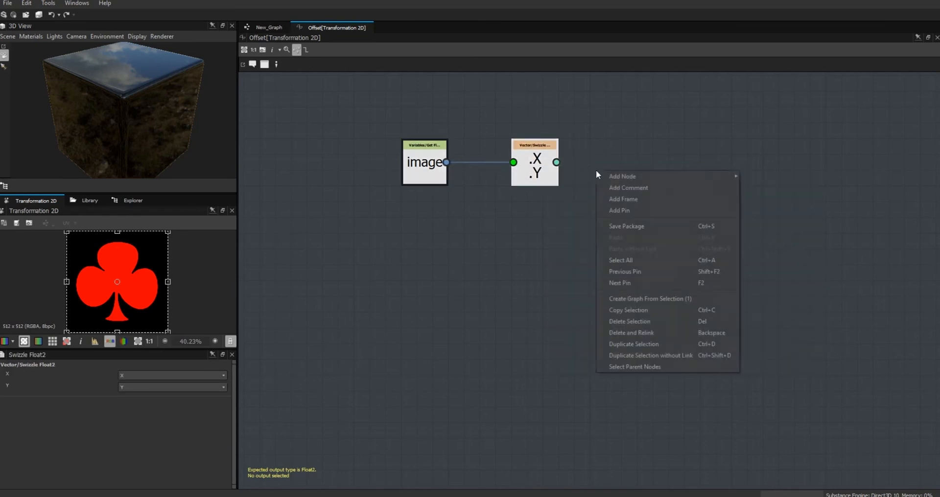
mouse_move(620, 179)
mouse_move(776, 181)
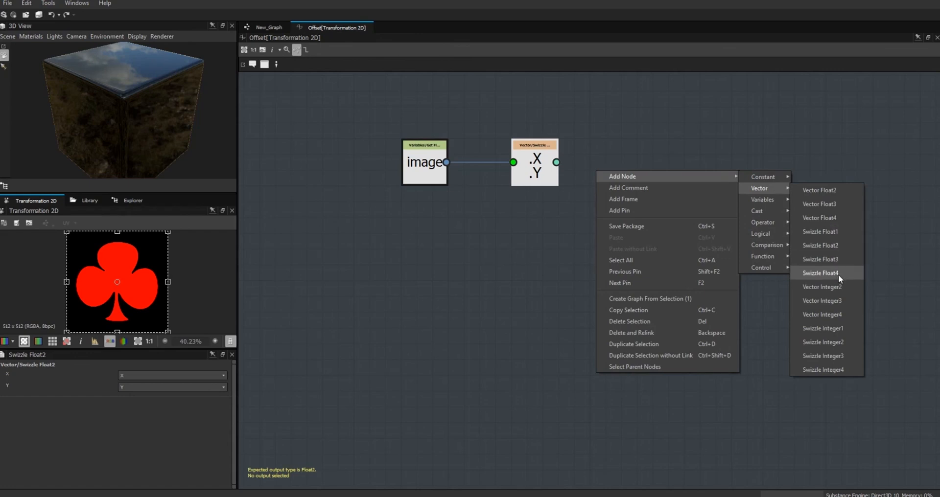
click(529, 187)
Set the Swizzle Float2 node's X to Z and Y to W, and move the node closer to image.
drag(538, 170, 524, 169)
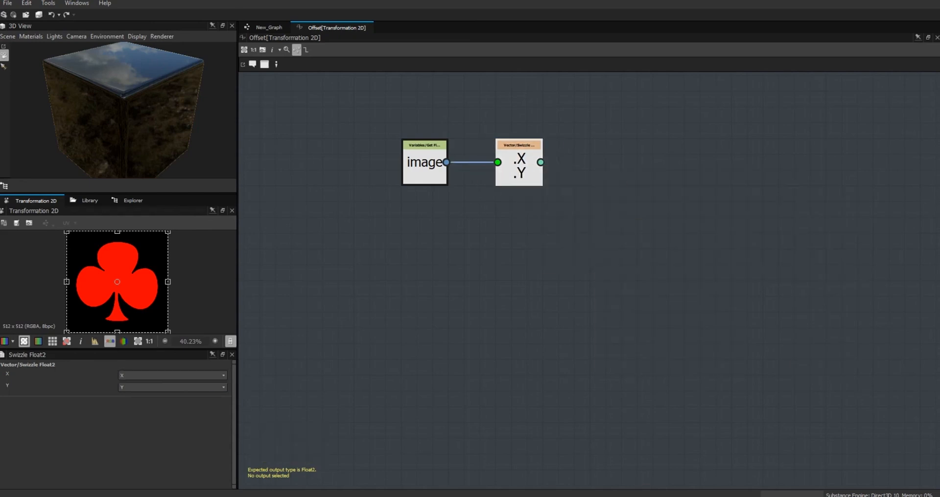
click(224, 375)
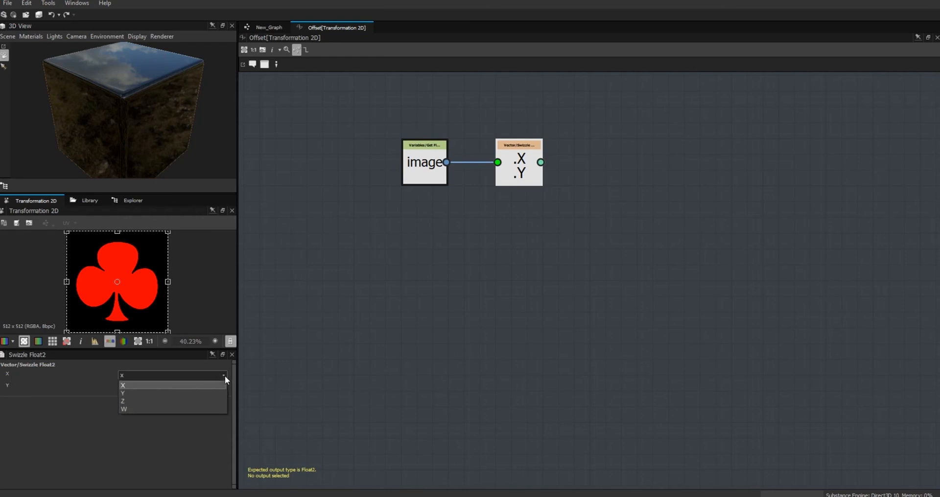
click(218, 401)
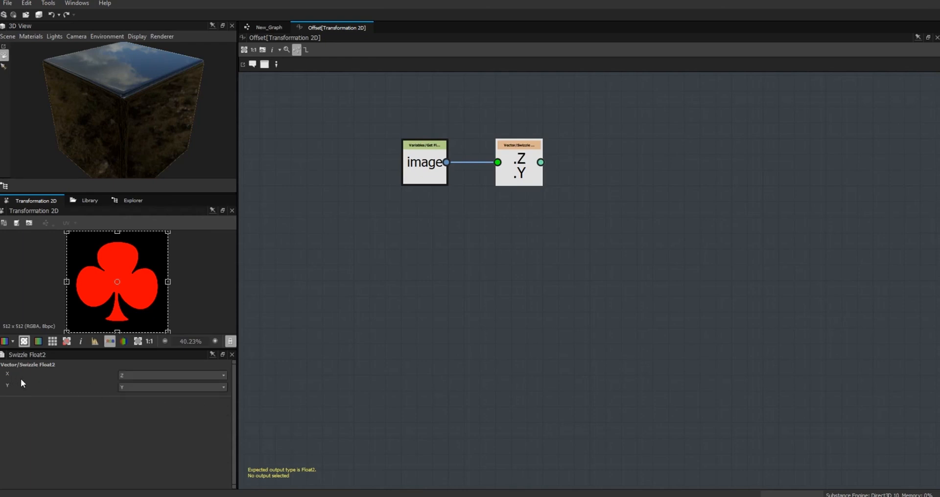
click(225, 387)
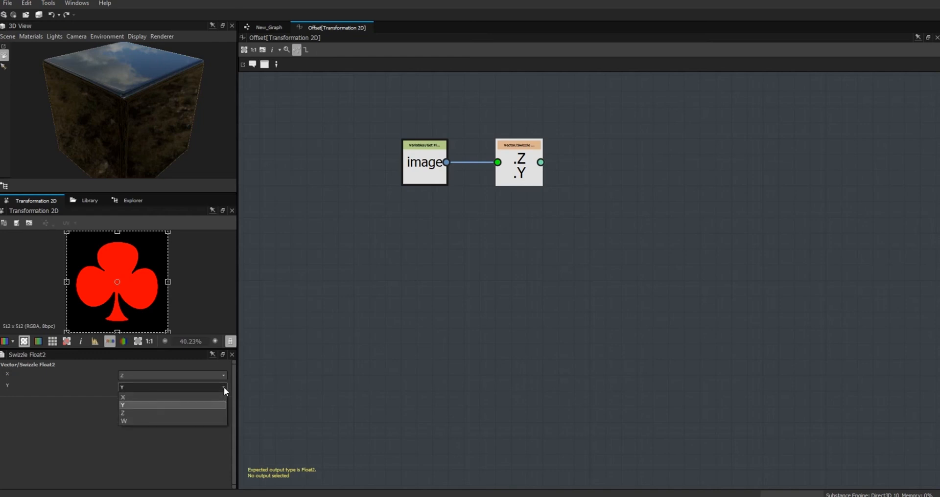
click(211, 419)
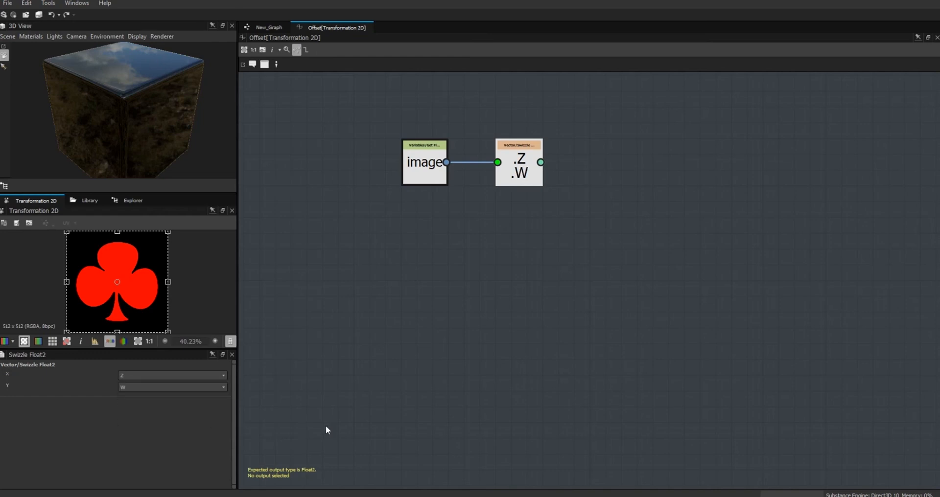
drag(519, 166, 511, 166)
Add a Float constant node below the Swizzle Float2 node and set its value to 3.
right_click(597, 162)
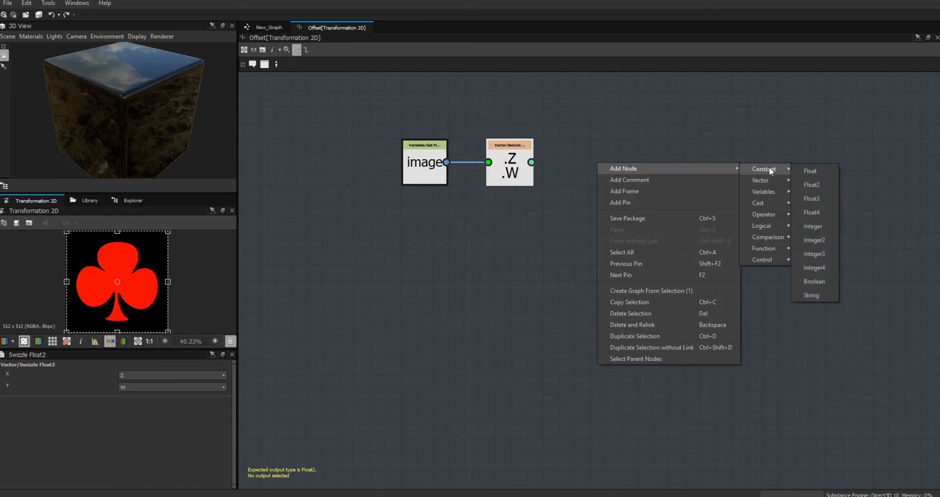
click(810, 171)
drag(604, 154, 523, 232)
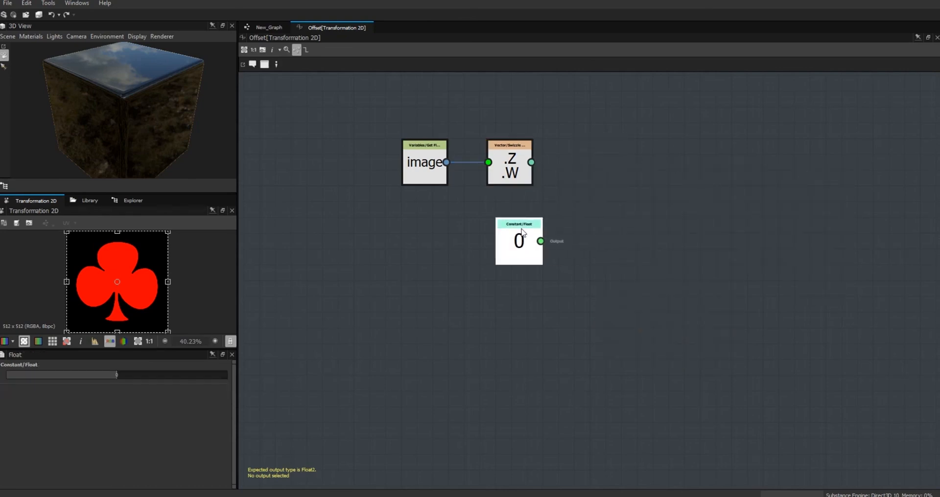
text(3)
key(Return)
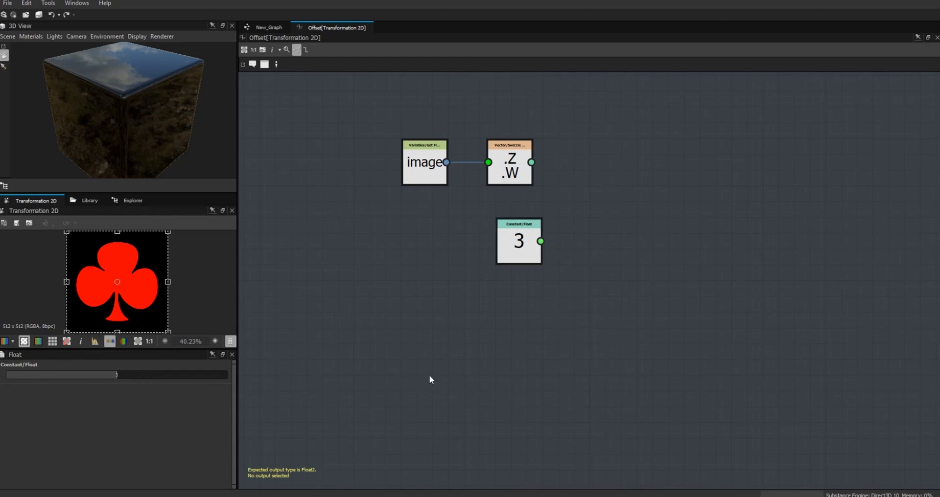
Add a Division operator node and connect the Swizzle Float2 output to its first input and the Float constant to its second.
right_click(585, 207)
mouse_move(625, 212)
mouse_move(756, 259)
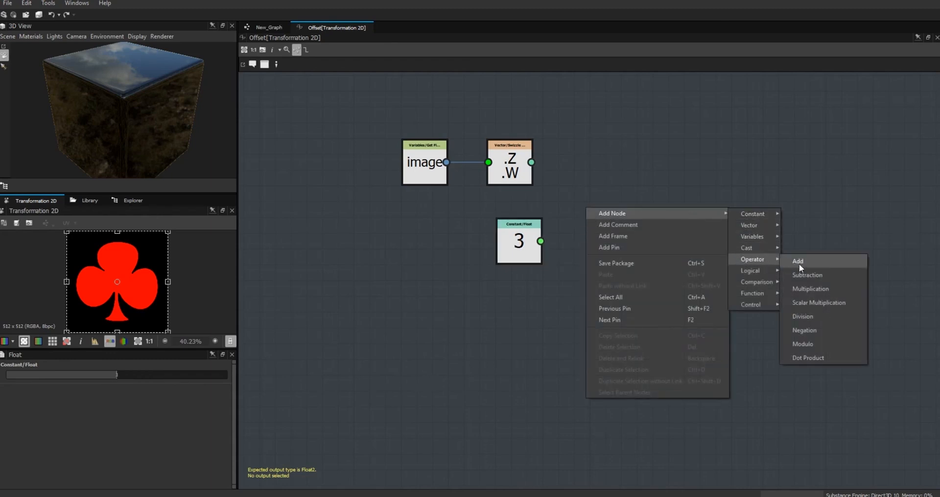
click(802, 316)
drag(531, 162, 504, 264)
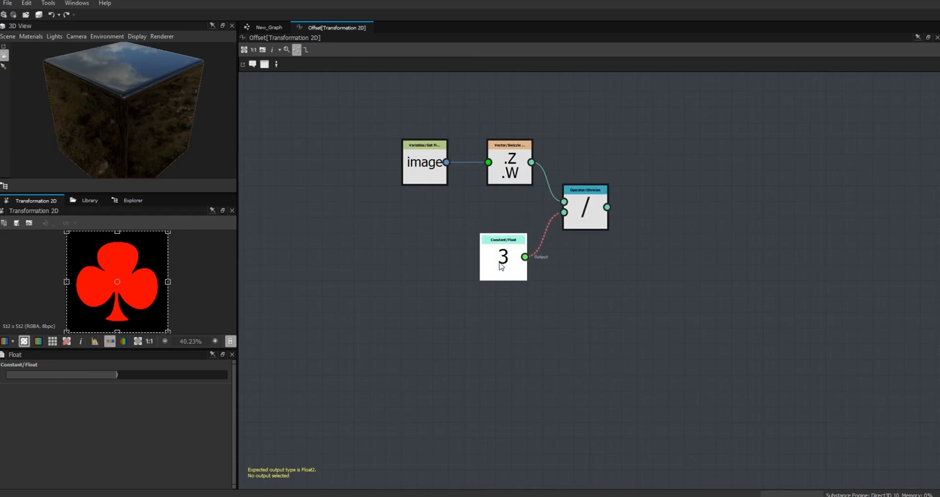
Add a Float2 constant node below the Division node and set both of its values to 3.
right_click(566, 265)
mouse_move(614, 271)
mouse_move(742, 273)
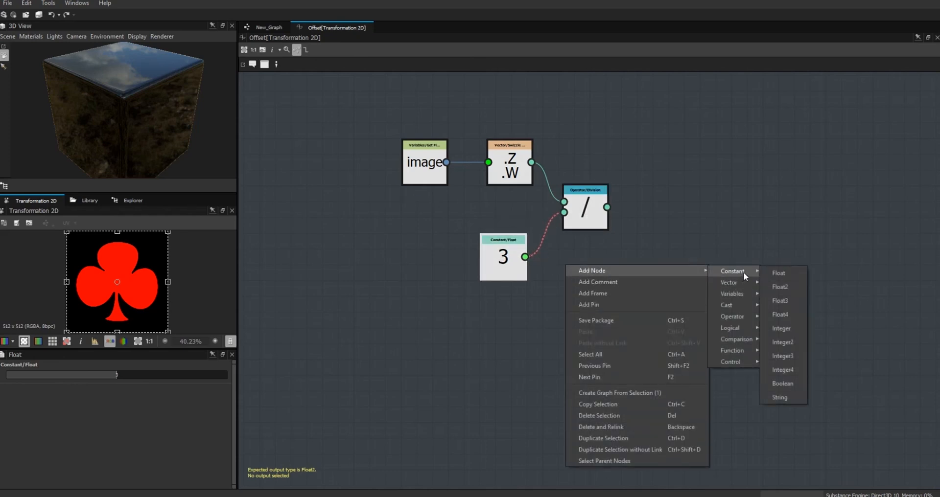
click(780, 286)
drag(568, 286, 548, 309)
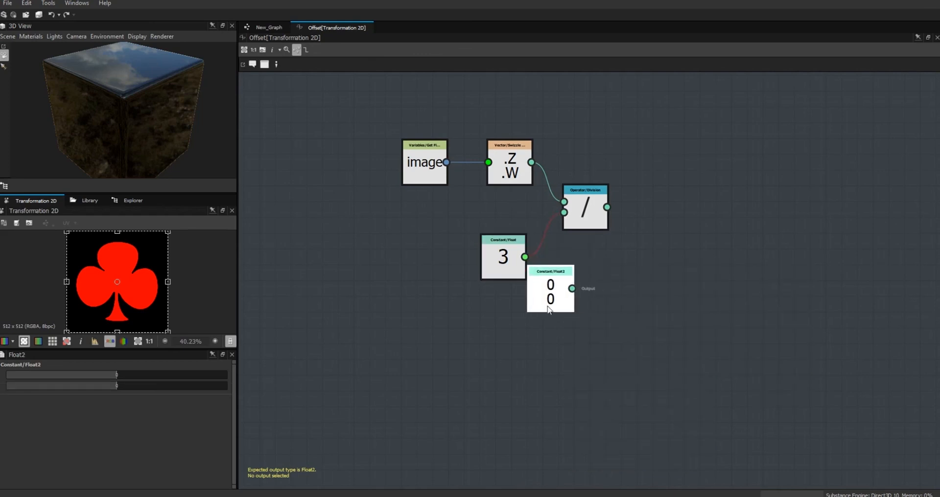
click(115, 376)
text(3)
click(115, 387)
text(3)
key(Return)
Replace the Float constant on the Division node's second input with the Float2 constant, deleting the Float node and moving Float2 into its place.
drag(571, 289, 564, 213)
click(503, 257)
key(Delete)
drag(550, 293, 503, 246)
Set the Division node as the Offset function's output node and return to New_Graph.
right_click(590, 213)
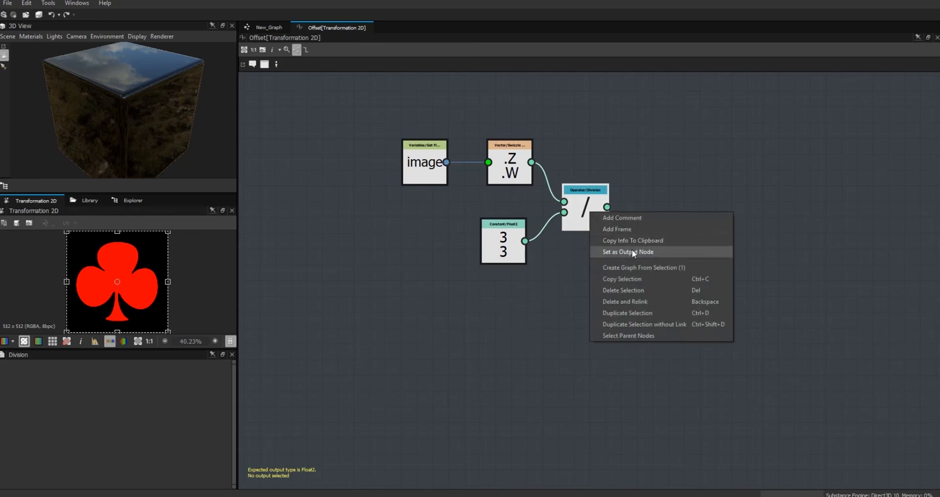
click(631, 252)
click(264, 27)
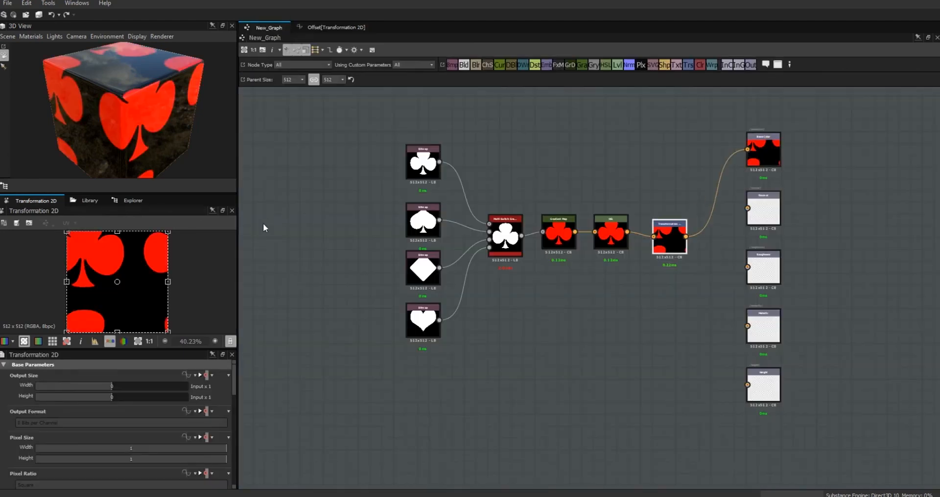
Show the input parameter preview in New_Graph's properties, enlarging the properties area so the image parameter's four values are accessible.
drag(236, 374, 240, 474)
click(289, 403)
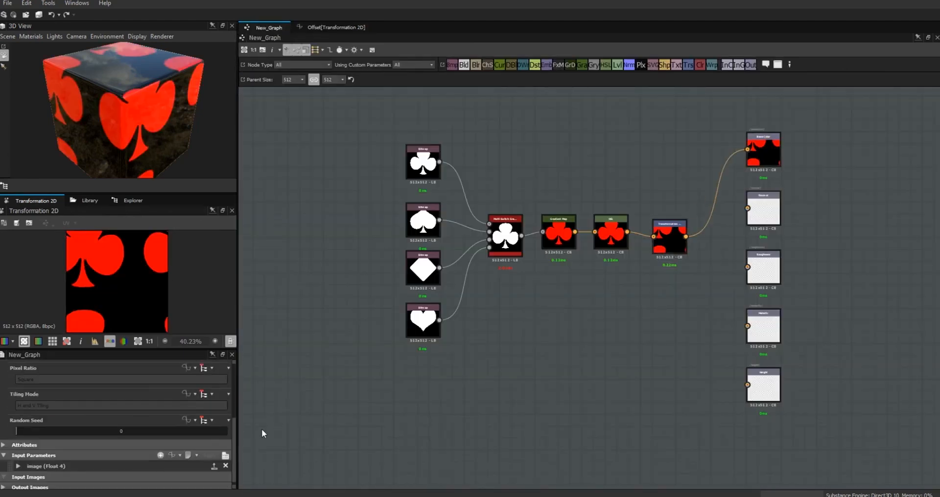
click(18, 466)
scroll(234, 412, down, 3)
drag(235, 413, 235, 415)
drag(223, 349, 223, 221)
click(225, 257)
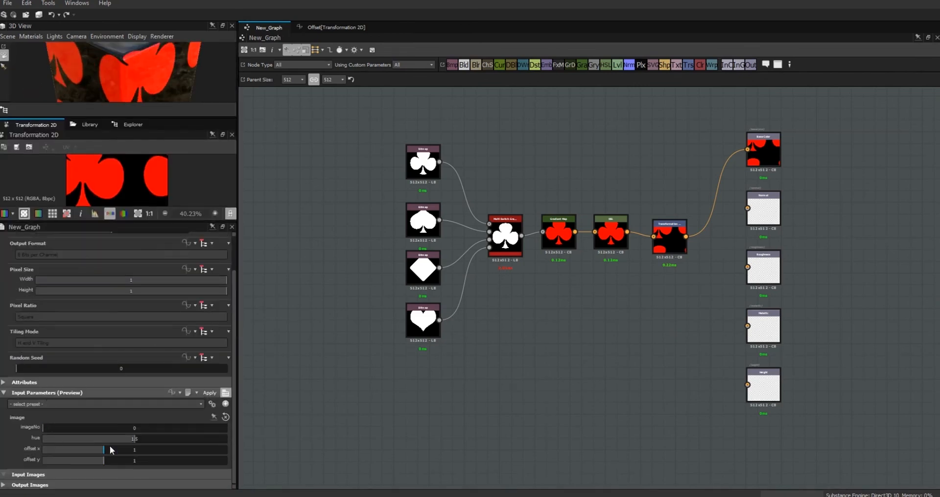
Preview the image parameter with offset x at about 1.36, offset y about 0.67, imageNo about 2.27 and hue about 0.54.
drag(104, 461, 125, 465)
drag(44, 461, 83, 461)
drag(84, 429, 181, 435)
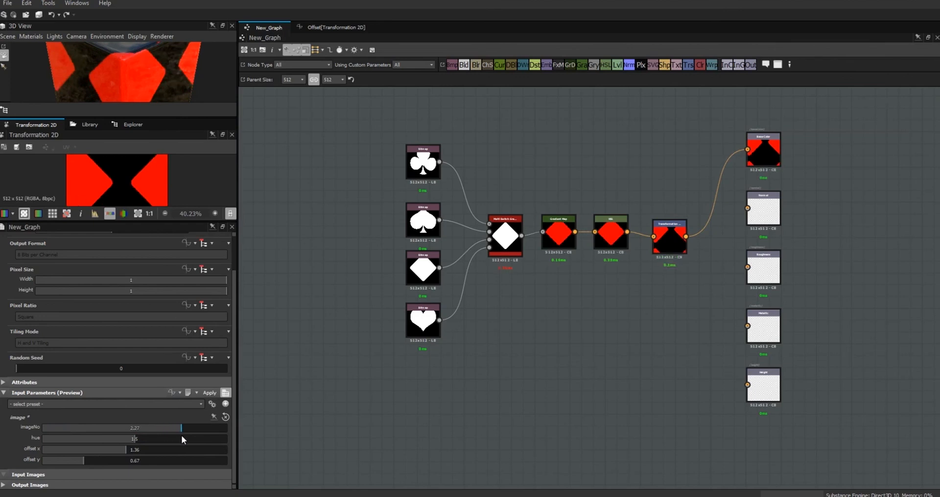
click(84, 440)
mouse_move(81, 442)
mouse_down()
mouse_move(54, 444)
mouse_move(180, 445)
mouse_move(76, 453)
mouse_up()
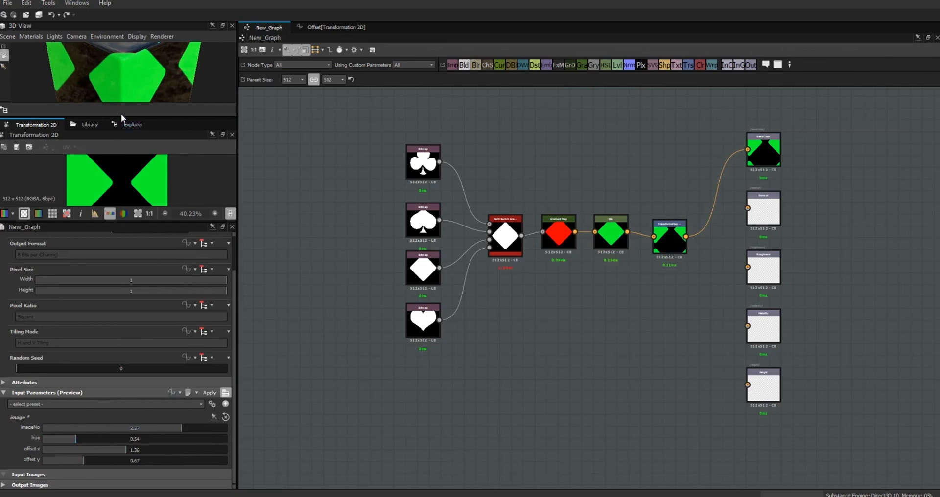
Enlarge the 3D view and rotate the cube to examine the previewed material on its faces.
drag(120, 117, 140, 274)
drag(154, 221, 221, 197)
drag(116, 208, 122, 240)
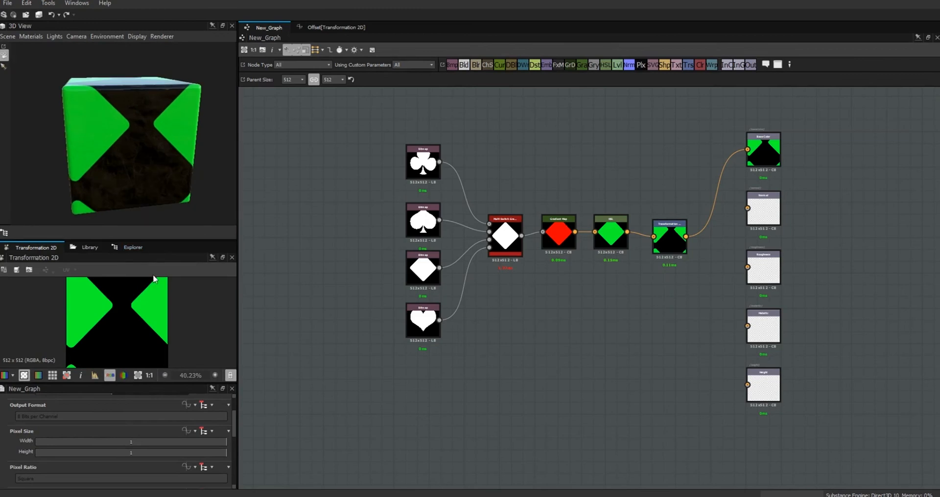
drag(163, 147, 100, 161)
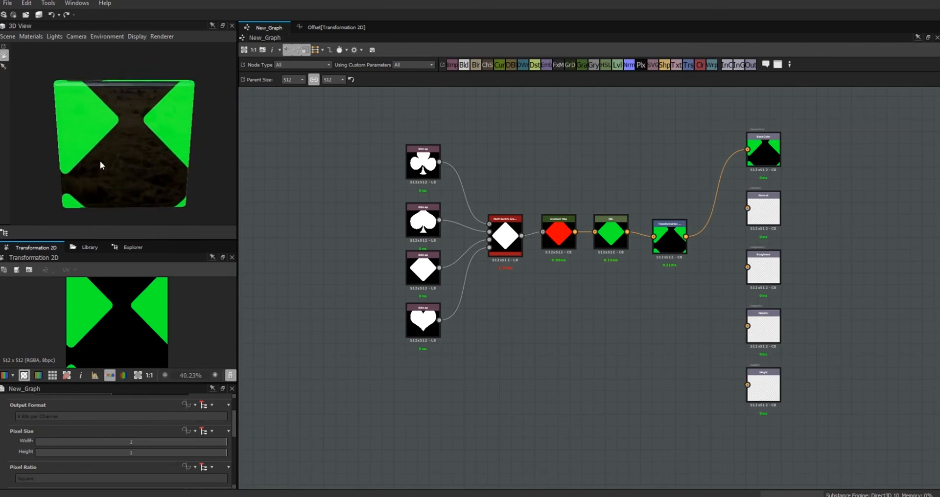